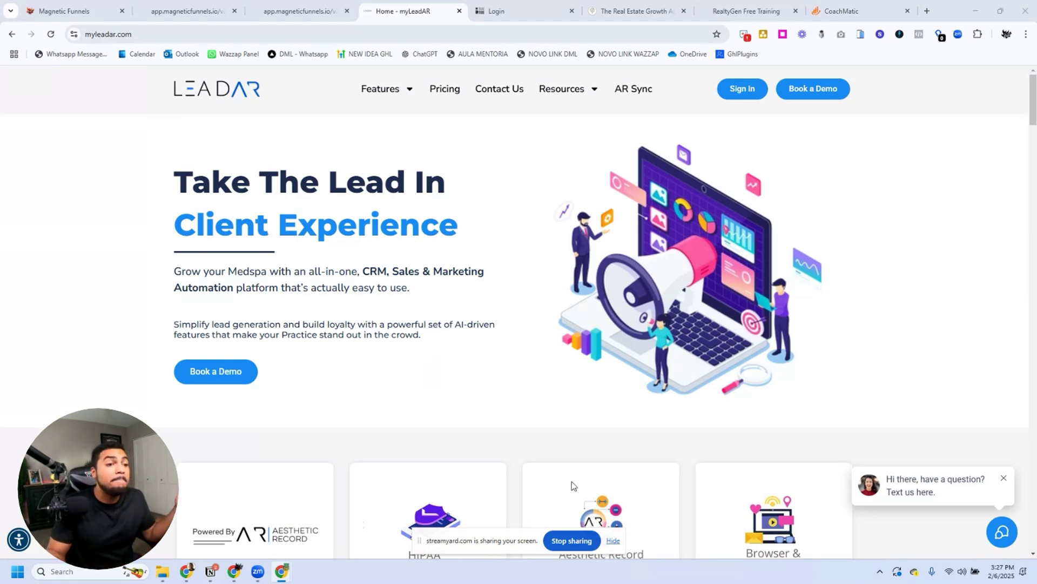
Hide the screen-sharing notice bar at the bottom of the browser.
{"action": "left_click", "coordinate": [613, 540]}
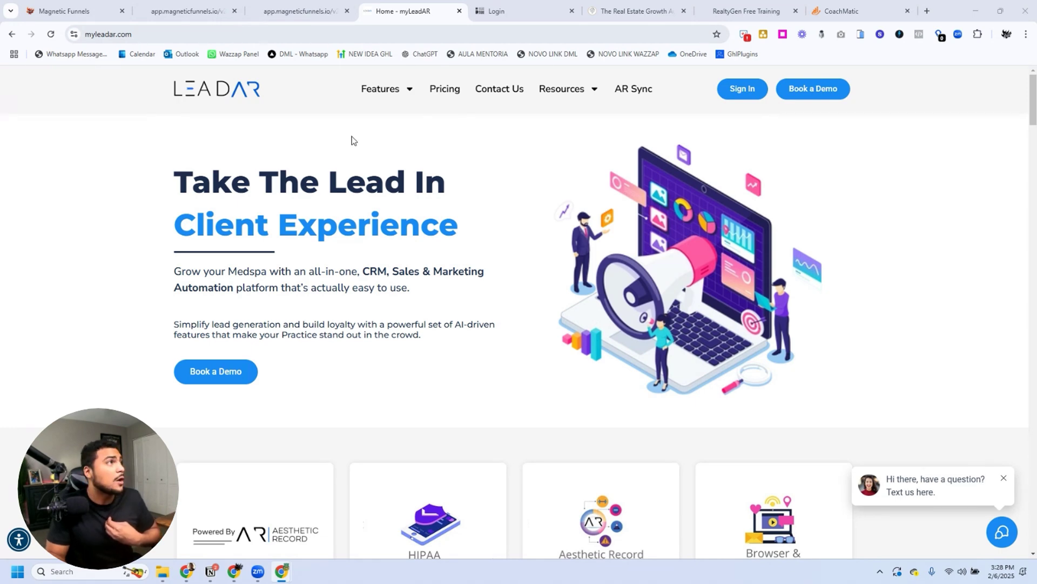
View the Day 1 Special preview, then return to the 12 Days of Christmas funnel steps.
{"action": "left_click", "coordinate": [194, 8]}
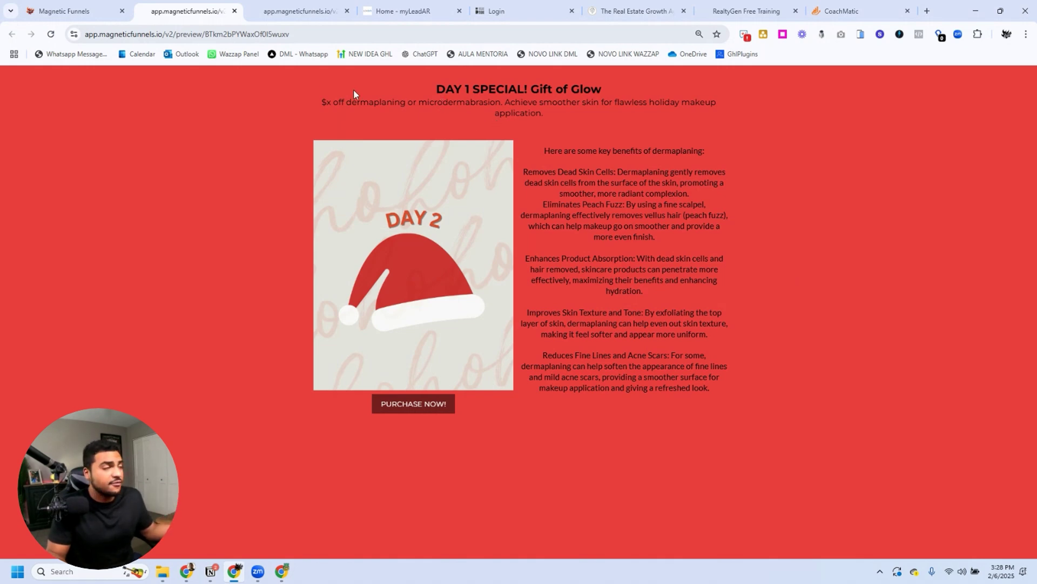
{"action": "left_click", "coordinate": [76, 11]}
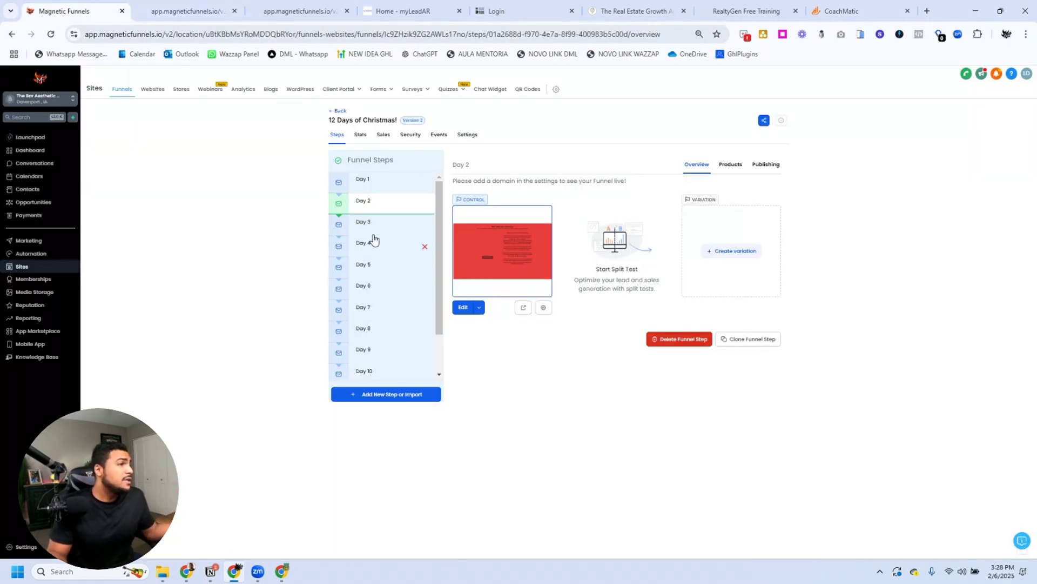
{"action": "scroll", "coordinate": [387, 314], "scroll_direction": "down", "scroll_amount": 2}
{"action": "scroll", "coordinate": [384, 270], "scroll_direction": "up", "scroll_amount": 2}
{"action": "scroll", "coordinate": [382, 324], "scroll_direction": "down", "scroll_amount": 2}
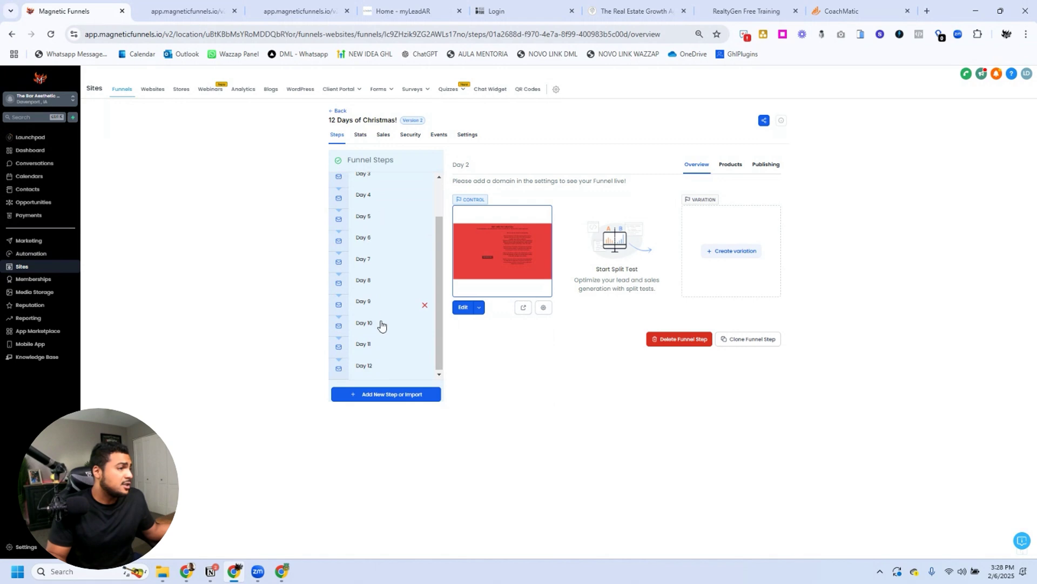
{"action": "scroll", "coordinate": [374, 227], "scroll_direction": "up", "scroll_amount": 2}
Open the Day 3 and Day 4 funnel steps, then bring up the VidLead Studio sign-in page.
{"action": "left_click", "coordinate": [376, 230]}
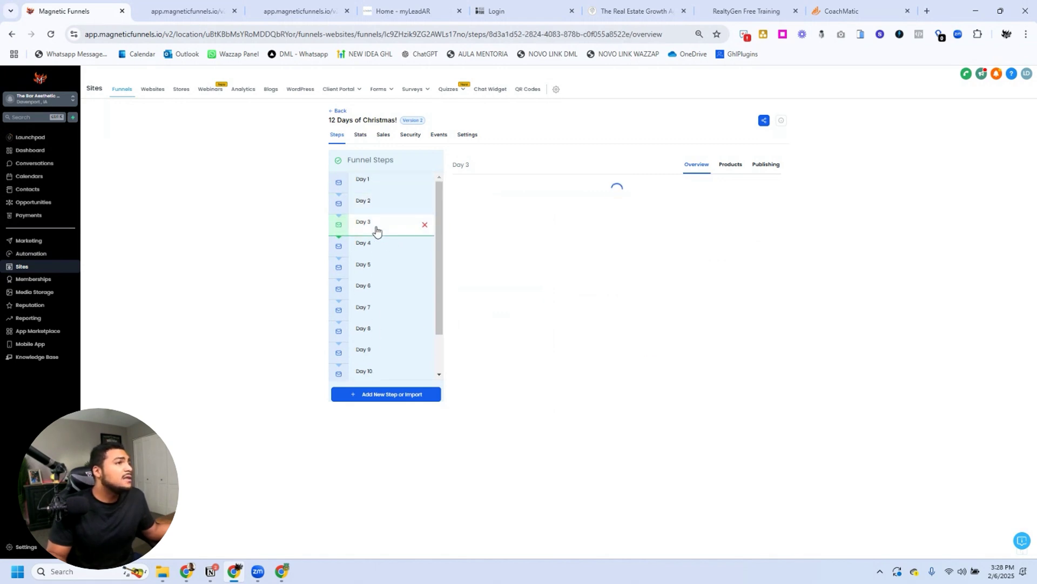
{"action": "left_click", "coordinate": [373, 249]}
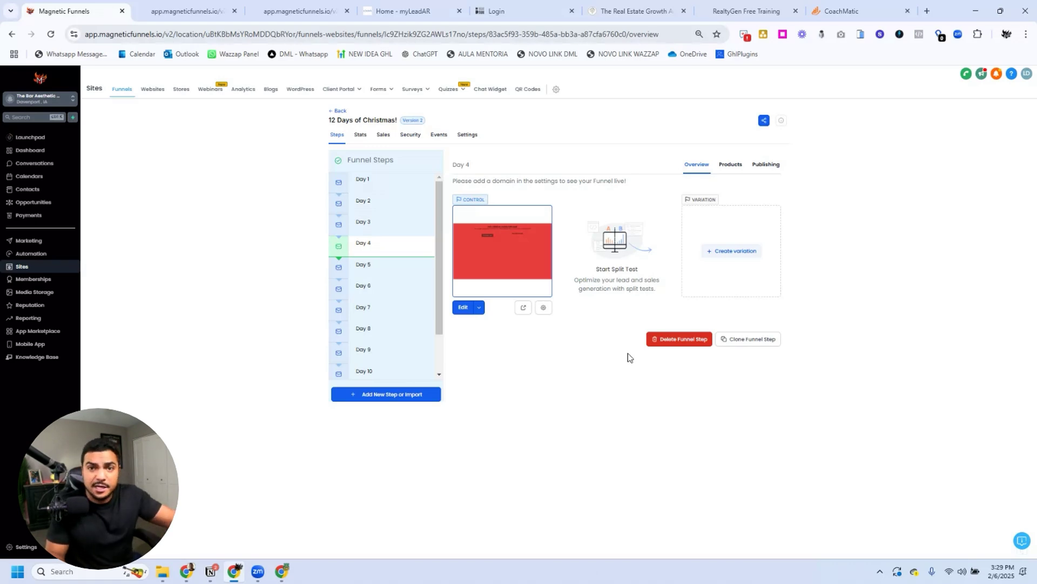
{"action": "left_click", "coordinate": [521, 10]}
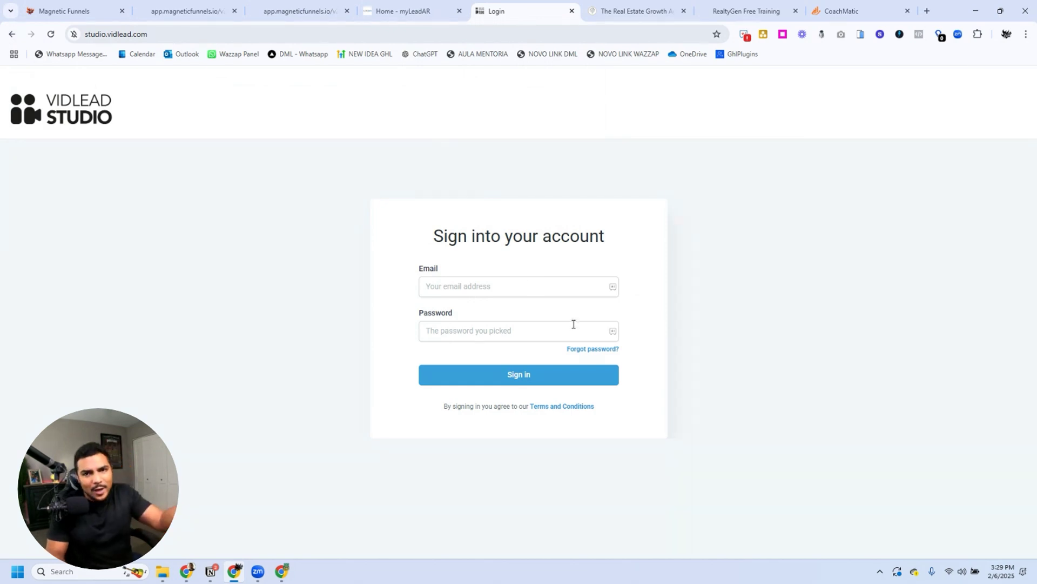
Go back to the go.vidlead.com landing page and scroll down to the 'Is there more?' extras.
{"action": "left_click", "coordinate": [12, 34]}
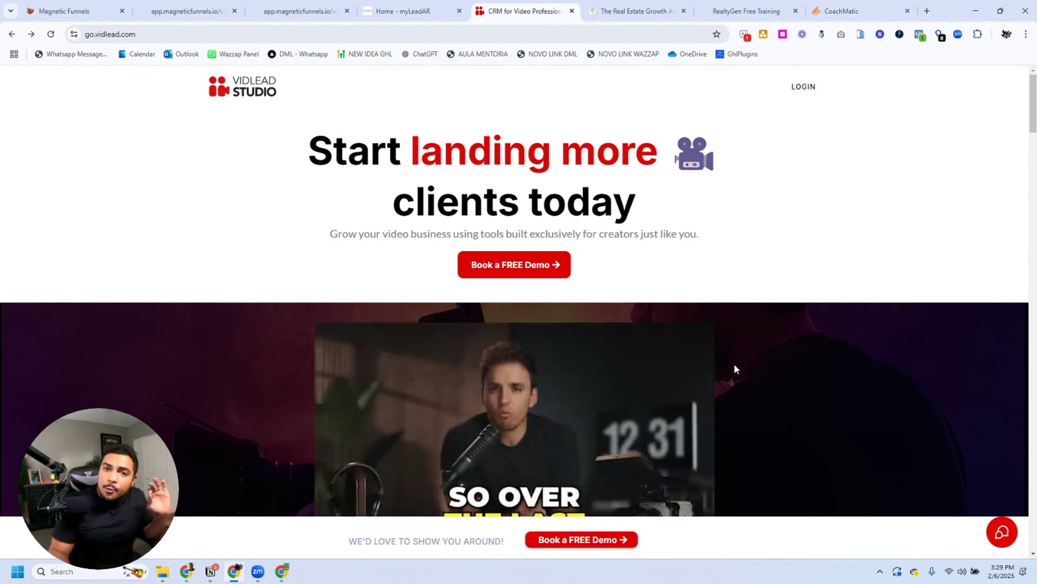
{"action": "scroll", "coordinate": [735, 367], "scroll_direction": "down", "scroll_amount": 3}
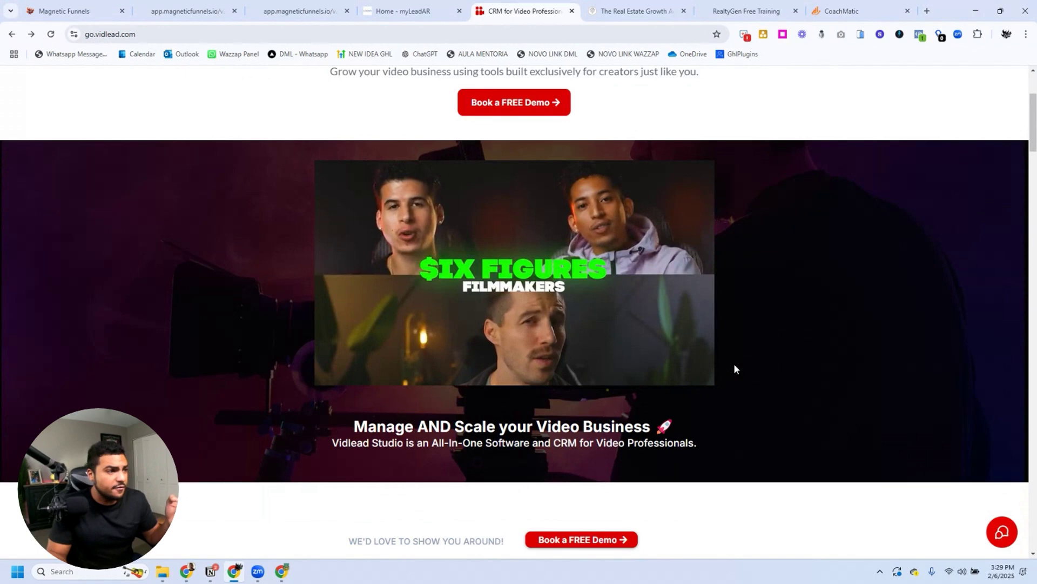
{"action": "scroll", "coordinate": [734, 363], "scroll_direction": "down", "scroll_amount": 7}
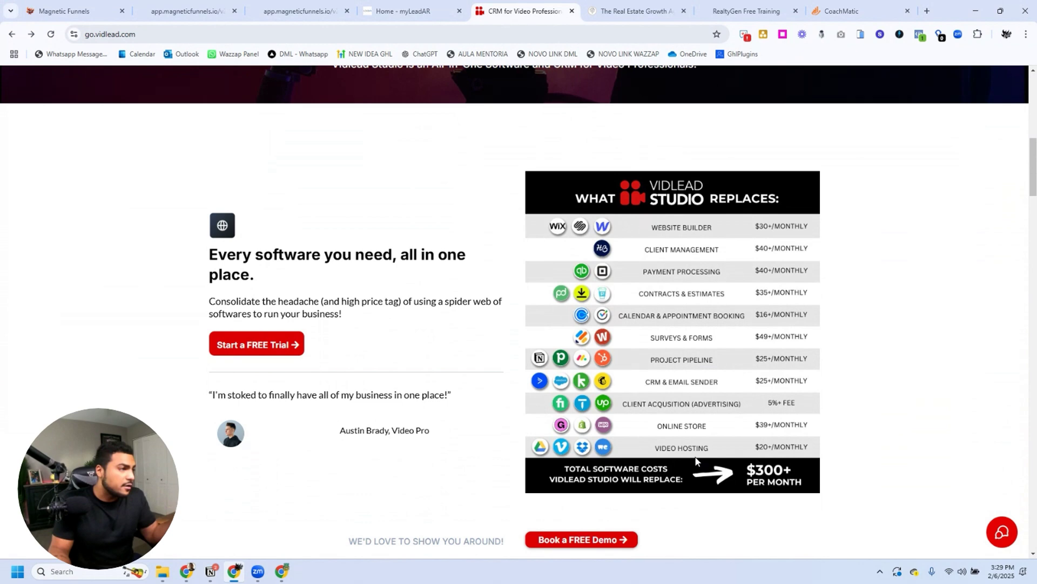
{"action": "scroll", "coordinate": [693, 456], "scroll_direction": "down", "scroll_amount": 4}
{"action": "scroll", "coordinate": [693, 456], "scroll_direction": "down", "scroll_amount": 3}
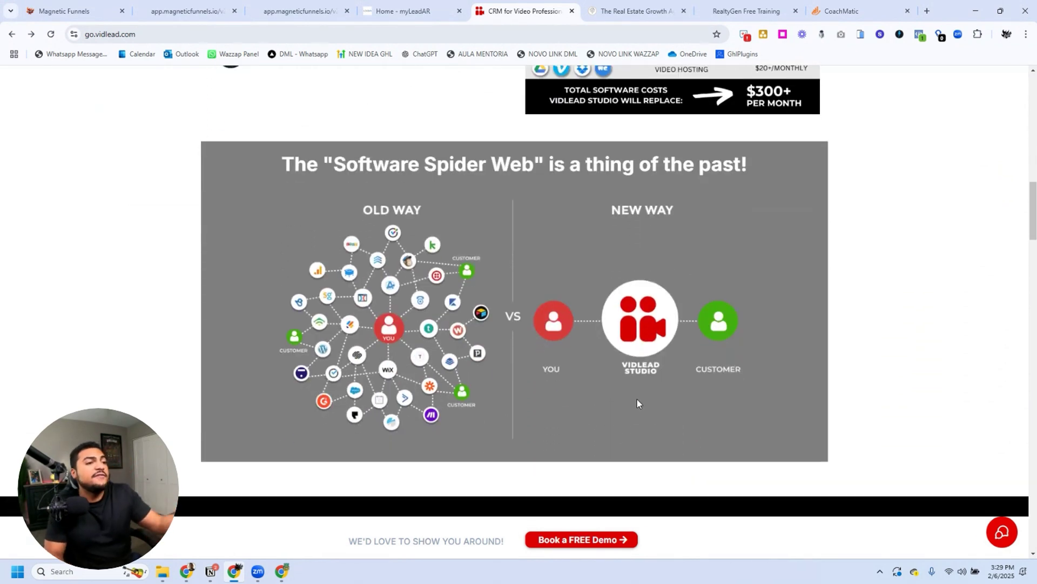
{"action": "scroll", "coordinate": [647, 394], "scroll_direction": "down", "scroll_amount": 8}
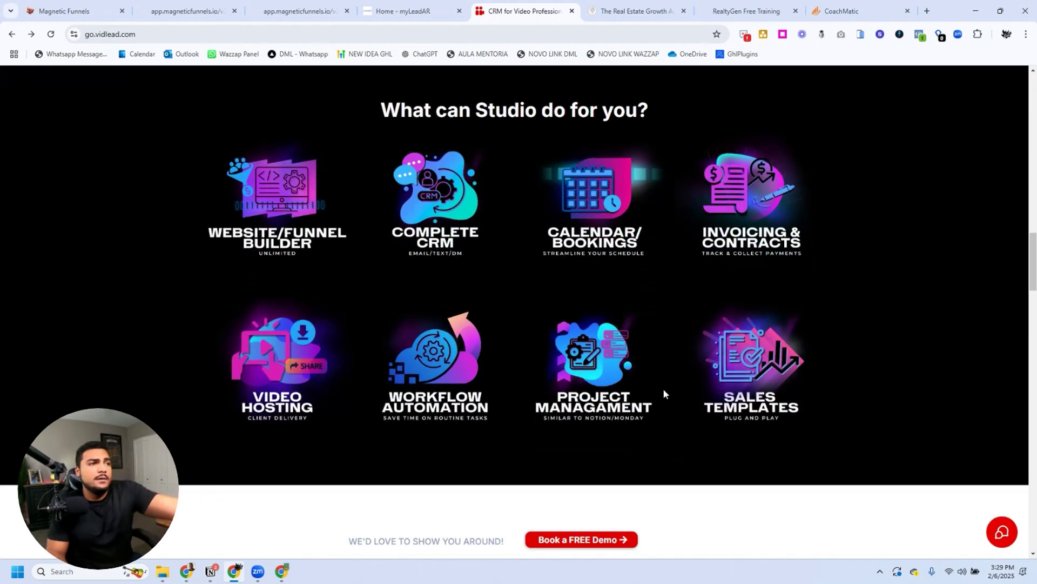
{"action": "scroll", "coordinate": [670, 382], "scroll_direction": "down", "scroll_amount": 7}
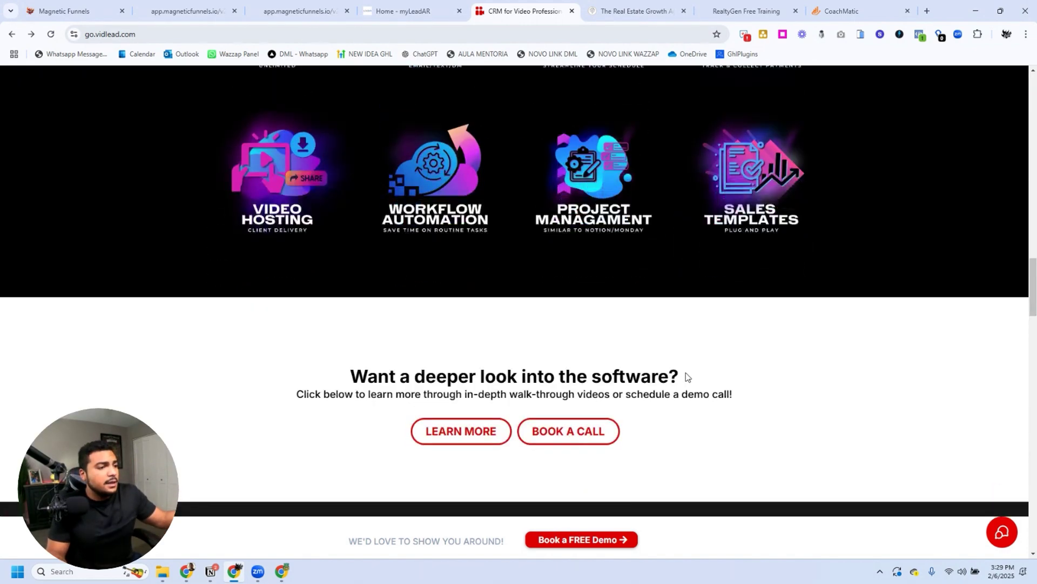
{"action": "scroll", "coordinate": [686, 377], "scroll_direction": "down", "scroll_amount": 5}
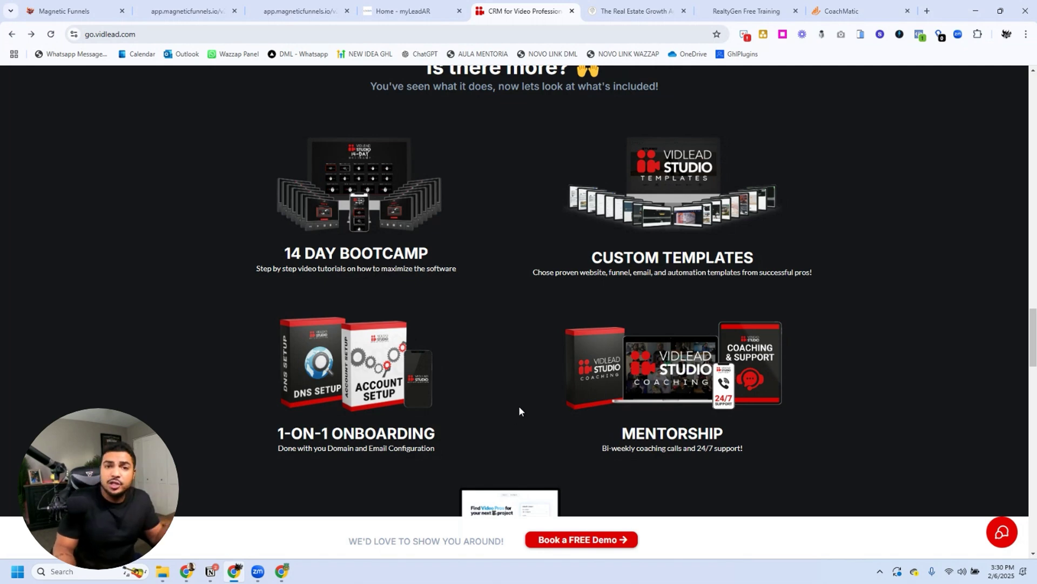
Inspect the $97 monthly and $970 annual STUDIO plans and their savings line, then return to the top.
{"action": "scroll", "coordinate": [520, 412], "scroll_direction": "down", "scroll_amount": 4}
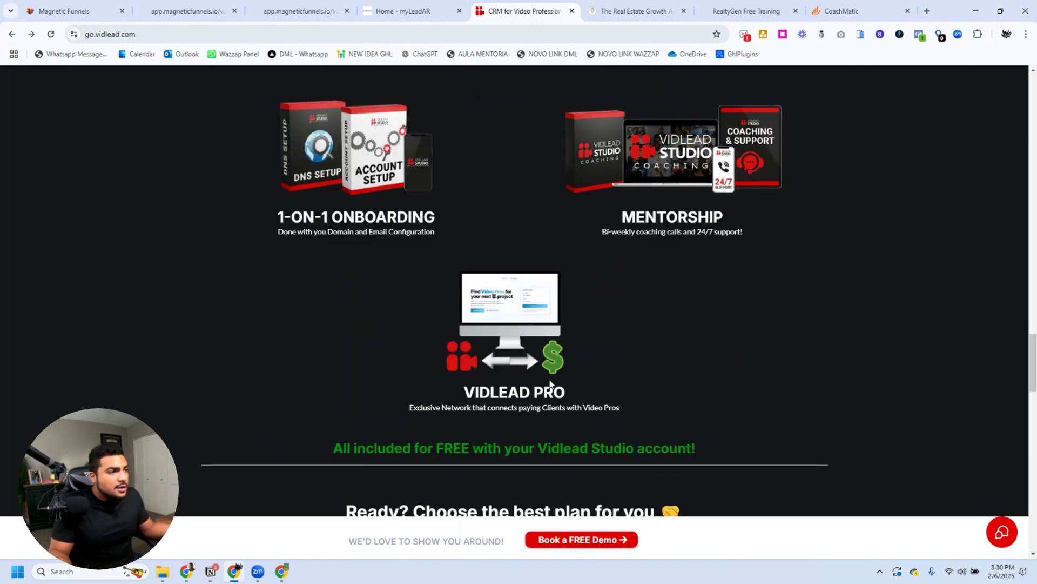
{"action": "scroll", "coordinate": [552, 383], "scroll_direction": "up", "scroll_amount": 1}
{"action": "scroll", "coordinate": [552, 382], "scroll_direction": "down", "scroll_amount": 7}
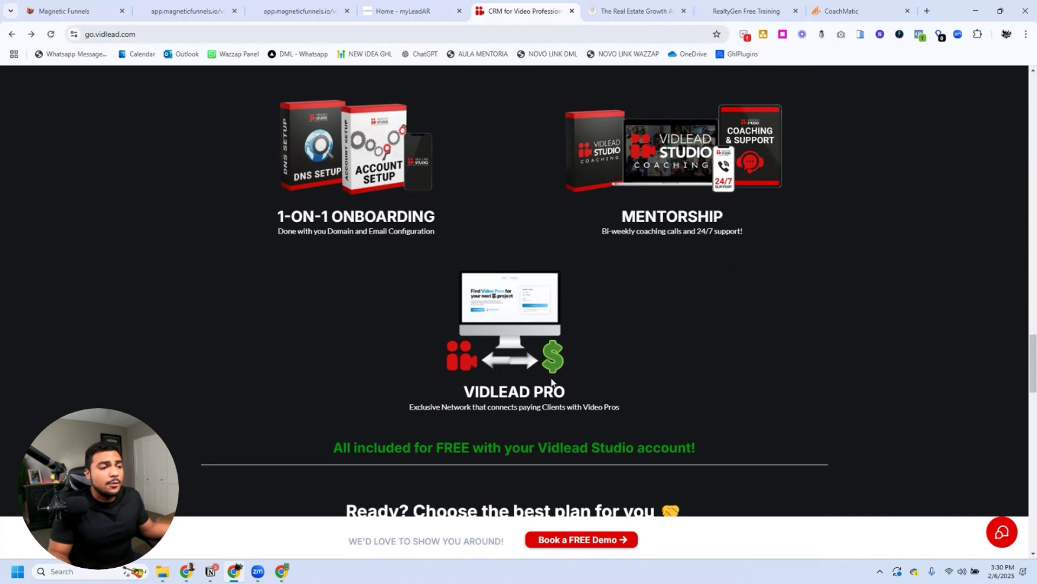
{"action": "scroll", "coordinate": [551, 382], "scroll_direction": "down", "scroll_amount": 2}
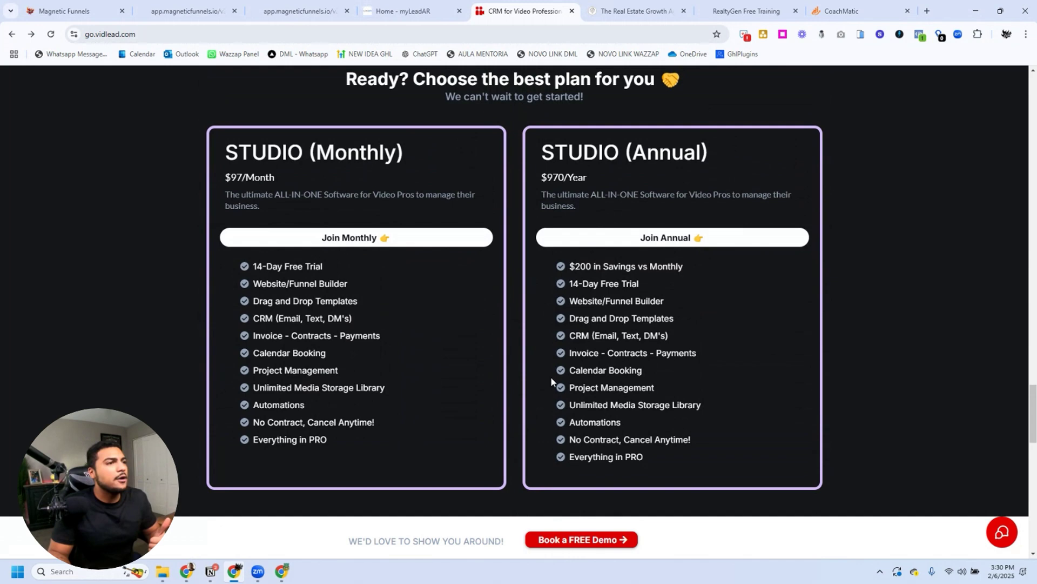
{"action": "left_click_drag", "start_coordinate": [685, 266], "coordinate": [569, 274]}
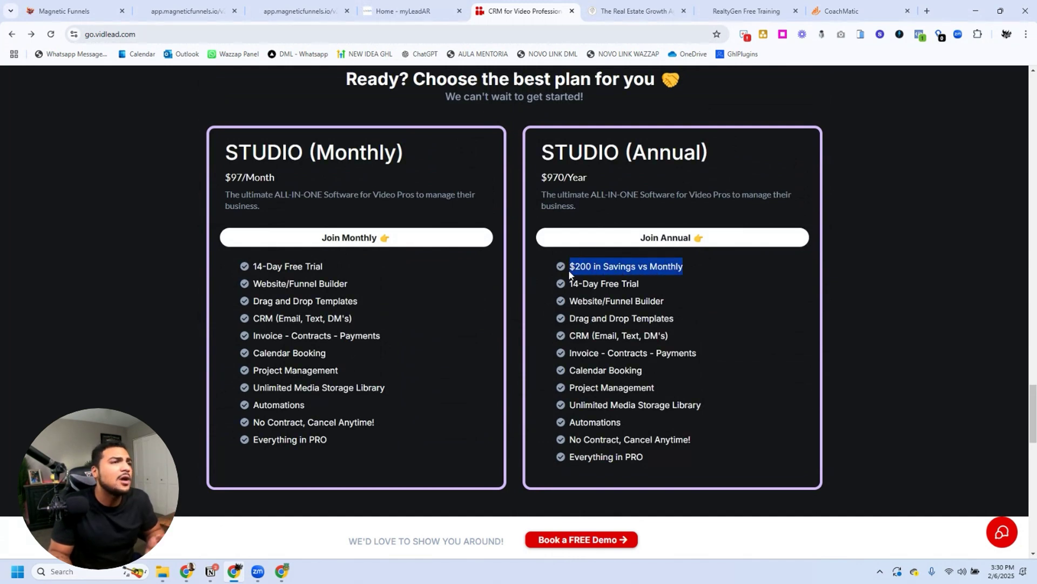
{"action": "left_click_drag", "start_coordinate": [709, 154], "coordinate": [633, 155]}
{"action": "left_click", "coordinate": [606, 367]}
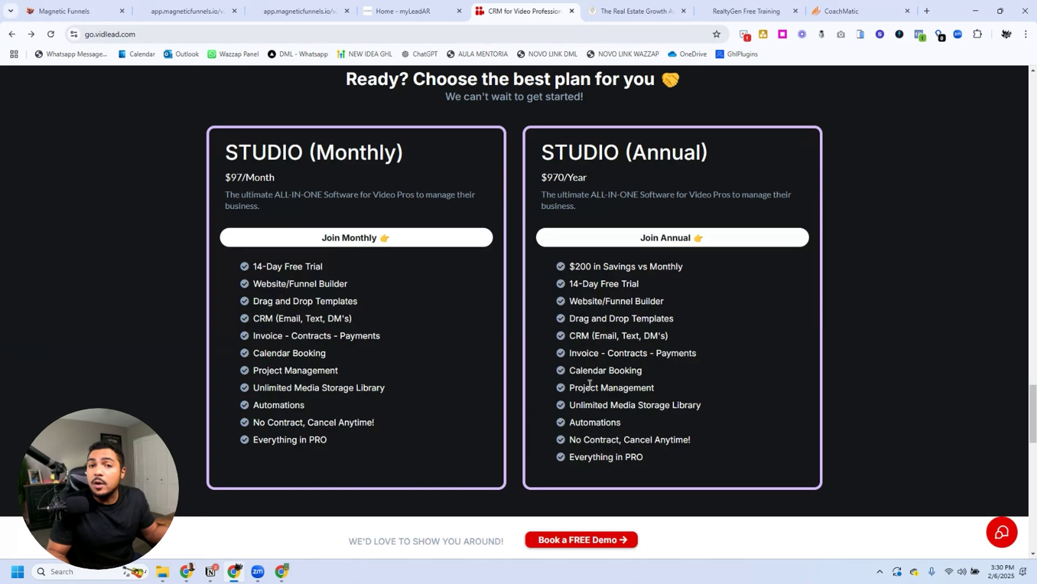
{"action": "scroll", "coordinate": [590, 384], "scroll_direction": "up", "scroll_amount": 15}
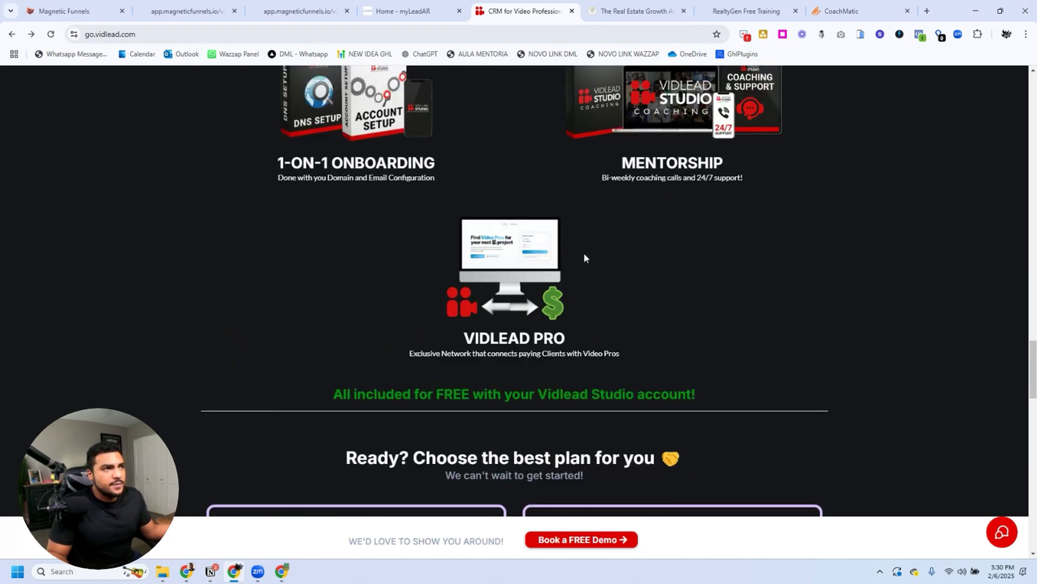
{"action": "scroll", "coordinate": [594, 249], "scroll_direction": "up", "scroll_amount": 20}
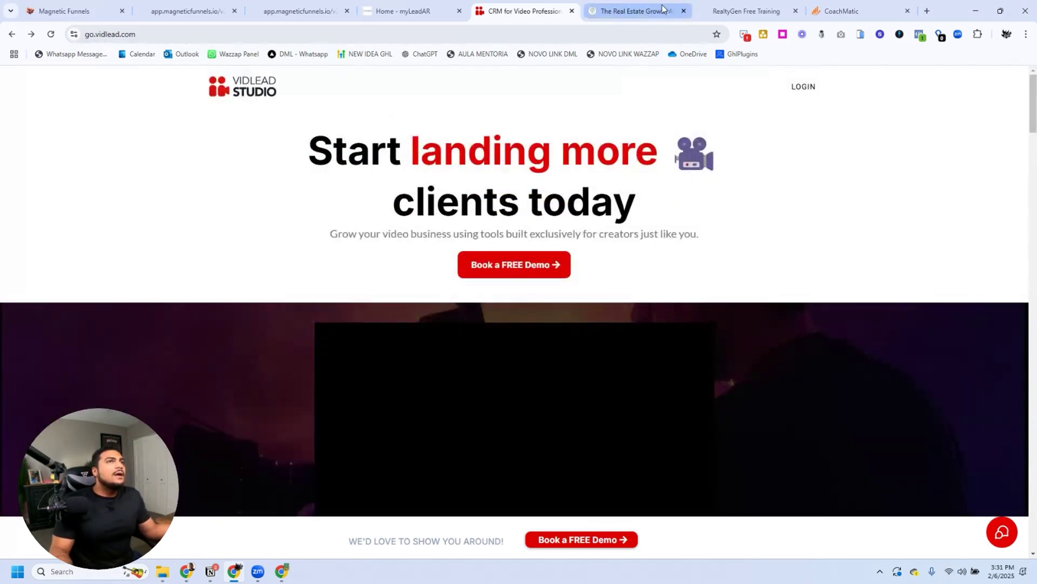
Switch to the RealtyGen agency site and scroll past testimonials and partners to the Our Team videos.
{"action": "left_click", "coordinate": [633, 10]}
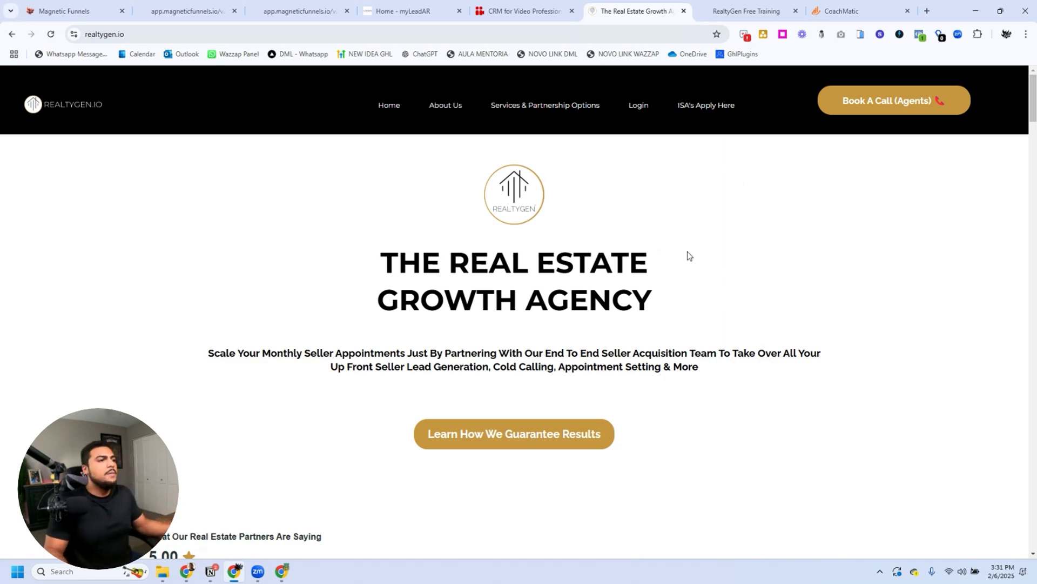
{"action": "scroll", "coordinate": [688, 251], "scroll_direction": "down", "scroll_amount": 4}
{"action": "scroll", "coordinate": [688, 249], "scroll_direction": "up", "scroll_amount": 4}
{"action": "scroll", "coordinate": [688, 248], "scroll_direction": "down", "scroll_amount": 2}
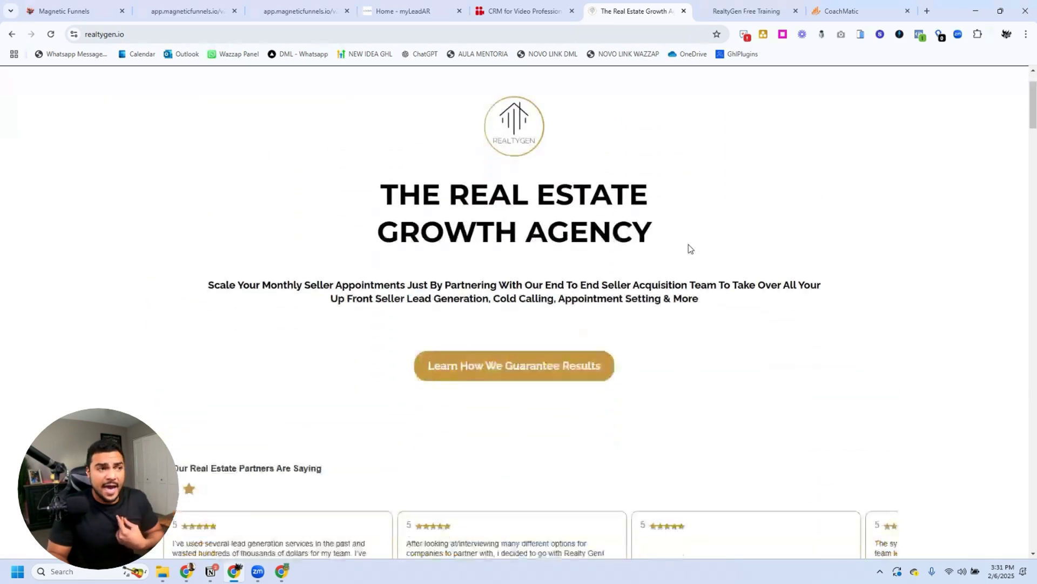
{"action": "scroll", "coordinate": [689, 249], "scroll_direction": "up", "scroll_amount": 3}
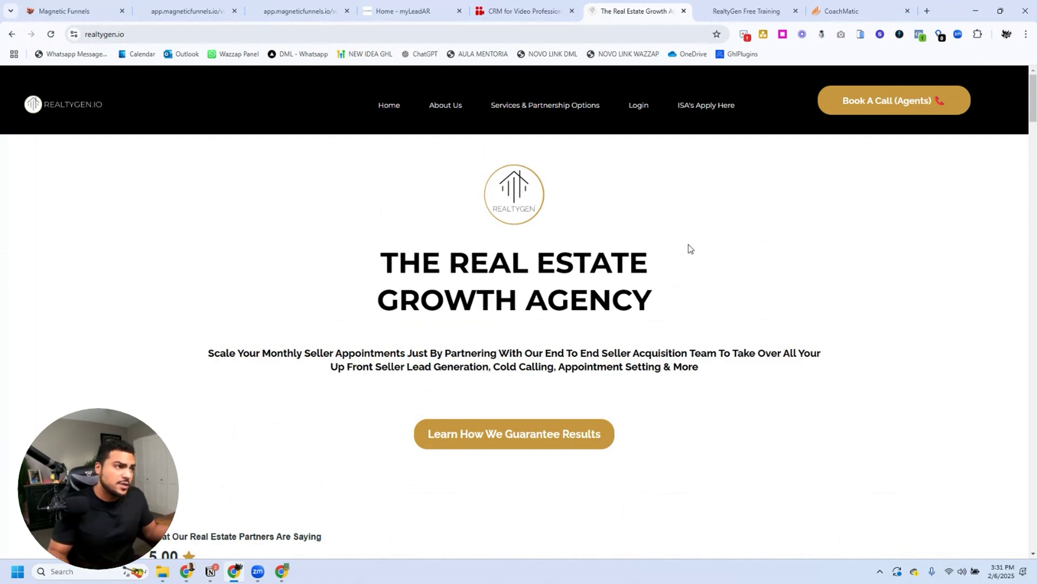
{"action": "scroll", "coordinate": [663, 262], "scroll_direction": "down", "scroll_amount": 9}
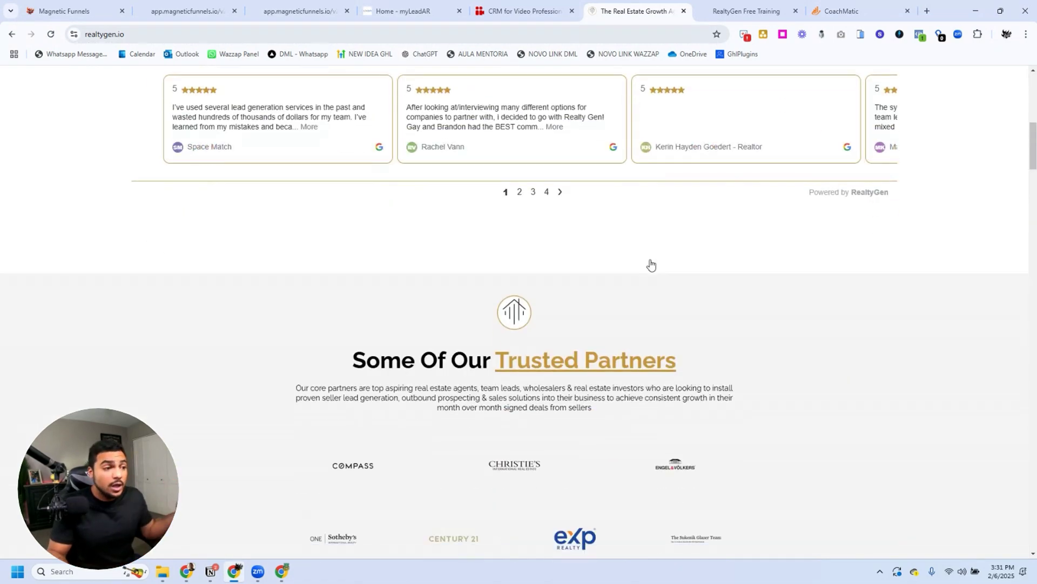
{"action": "scroll", "coordinate": [651, 265], "scroll_direction": "down", "scroll_amount": 10}
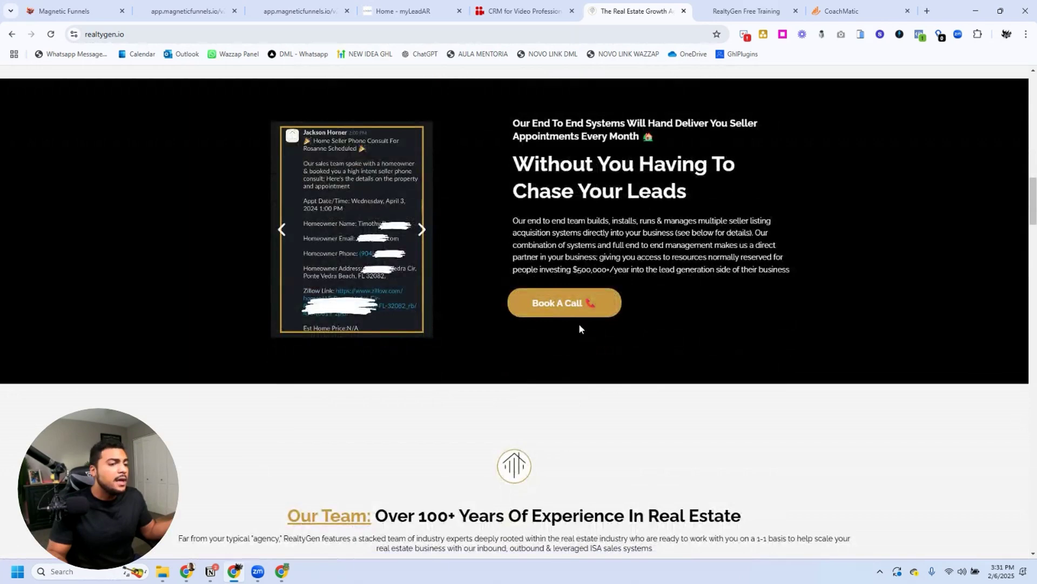
{"action": "scroll", "coordinate": [579, 328], "scroll_direction": "down", "scroll_amount": 6}
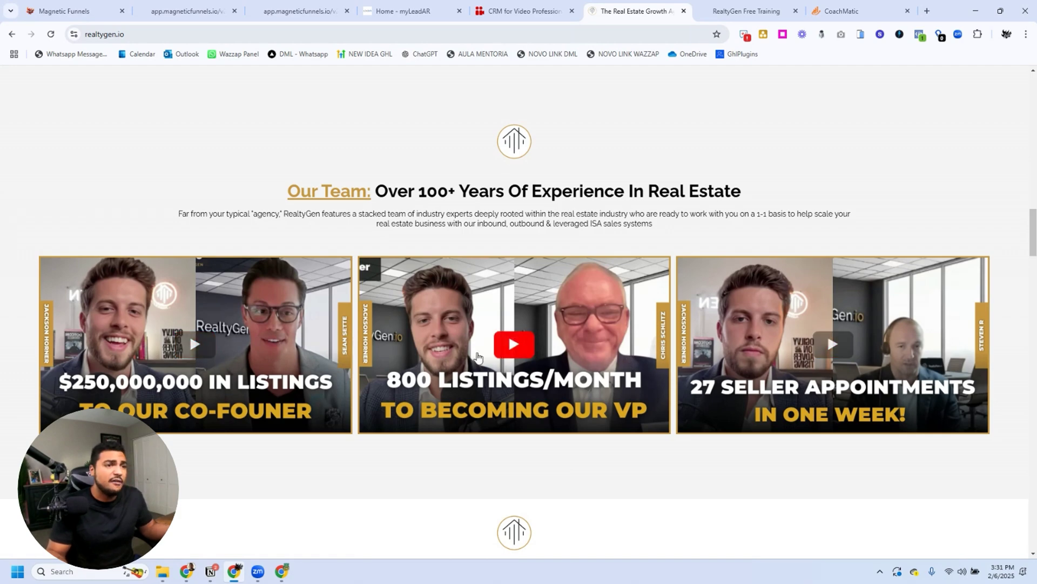
Scroll through RealtyGen's services sections to the INCOMPARABLE comparison table.
{"action": "scroll", "coordinate": [806, 360], "scroll_direction": "down", "scroll_amount": 2}
{"action": "scroll", "coordinate": [806, 359], "scroll_direction": "down", "scroll_amount": 6}
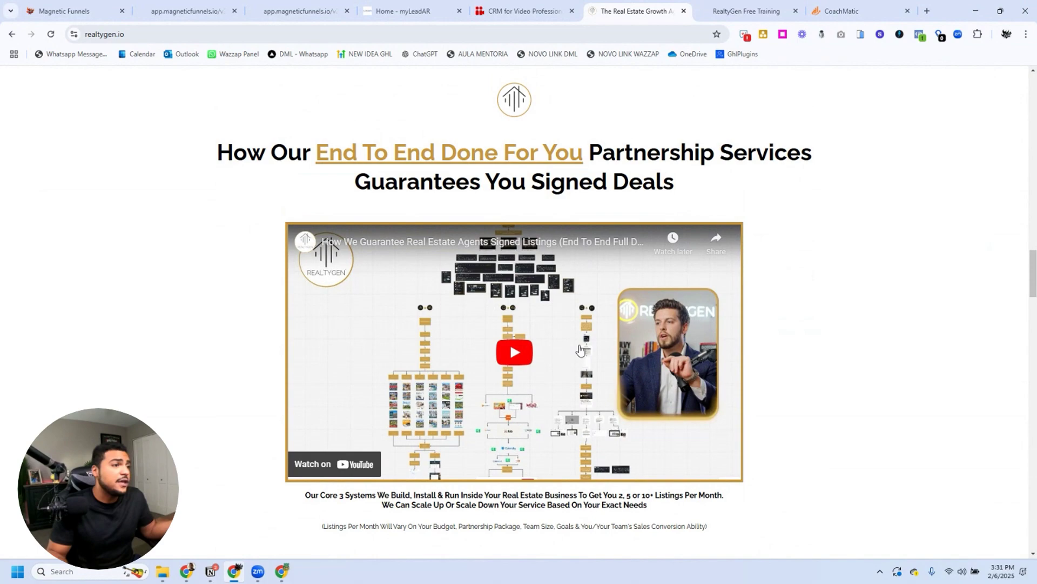
{"action": "scroll", "coordinate": [580, 350], "scroll_direction": "down", "scroll_amount": 4}
{"action": "scroll", "coordinate": [581, 350], "scroll_direction": "down", "scroll_amount": 2}
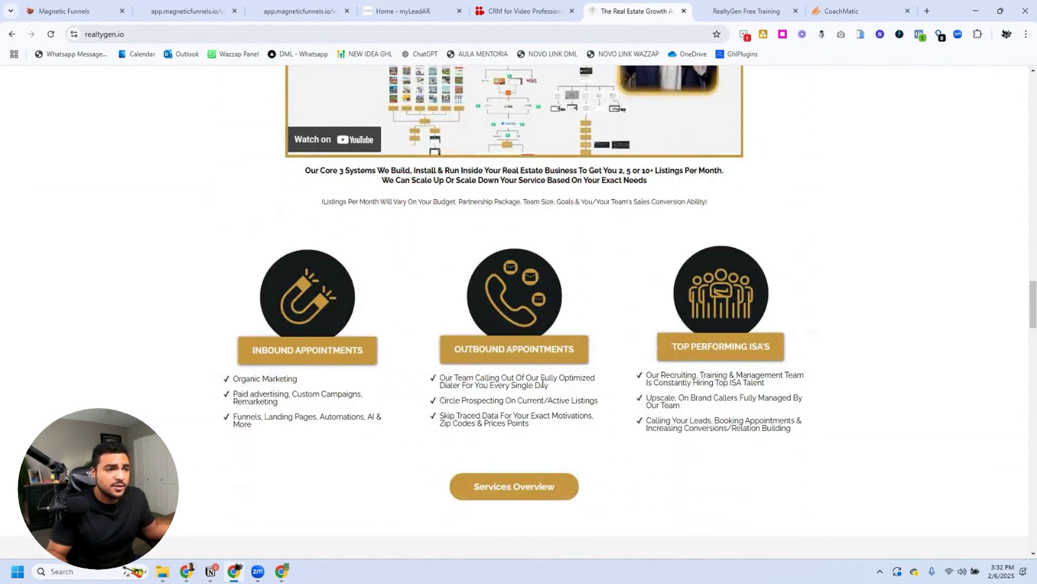
{"action": "scroll", "coordinate": [651, 381], "scroll_direction": "down", "scroll_amount": 7}
{"action": "scroll", "coordinate": [648, 379], "scroll_direction": "down", "scroll_amount": 15}
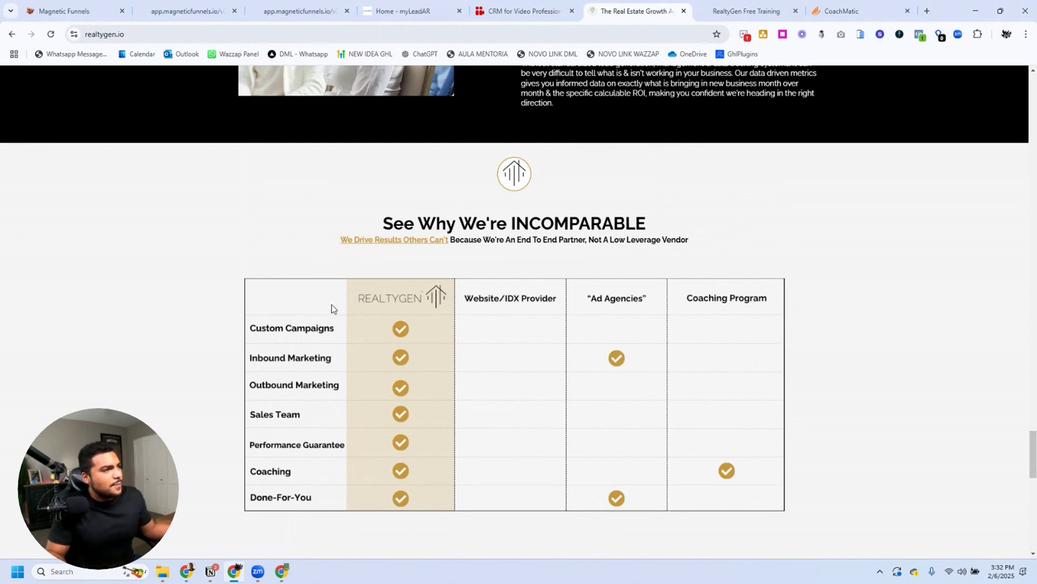
{"action": "scroll", "coordinate": [562, 339], "scroll_direction": "down", "scroll_amount": 1}
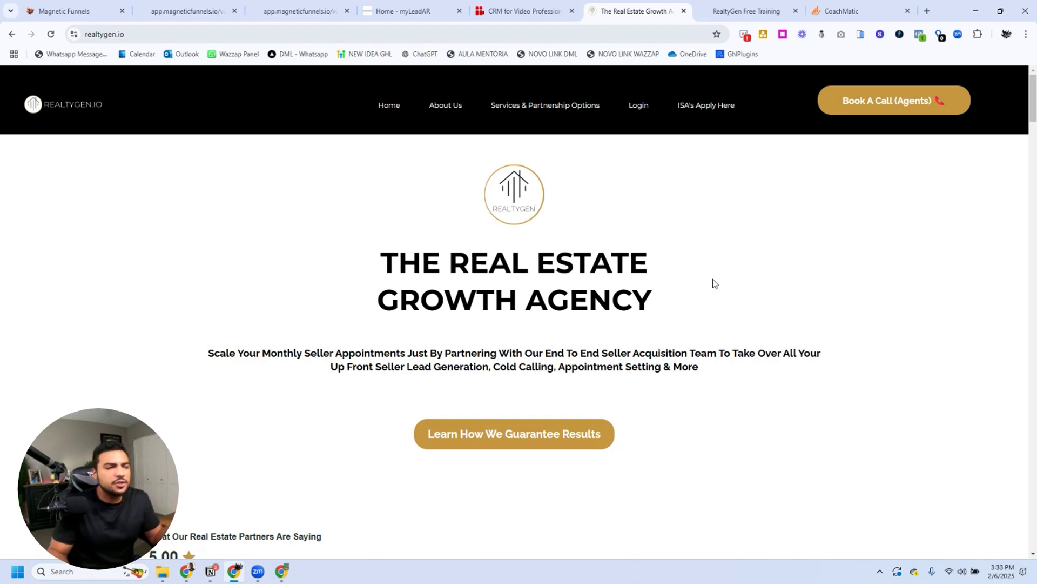
Switch to the CoachMatic sales page and highlight its 'ONLY for Coaches' phrase.
{"action": "left_click", "coordinate": [843, 11]}
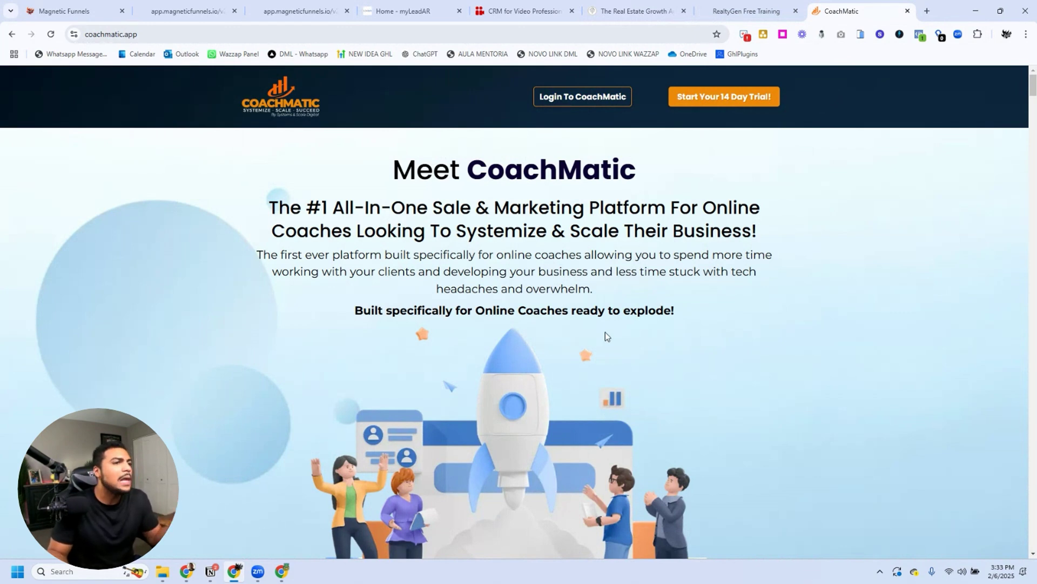
{"action": "scroll", "coordinate": [754, 284], "scroll_direction": "down", "scroll_amount": 7}
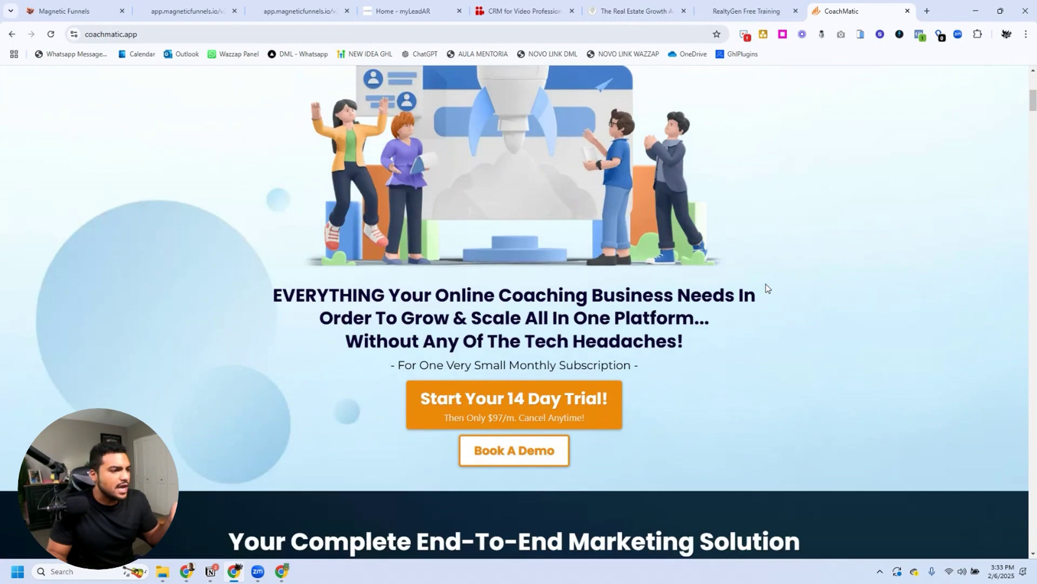
{"action": "scroll", "coordinate": [767, 288], "scroll_direction": "down", "scroll_amount": 2}
{"action": "scroll", "coordinate": [767, 288], "scroll_direction": "up", "scroll_amount": 1}
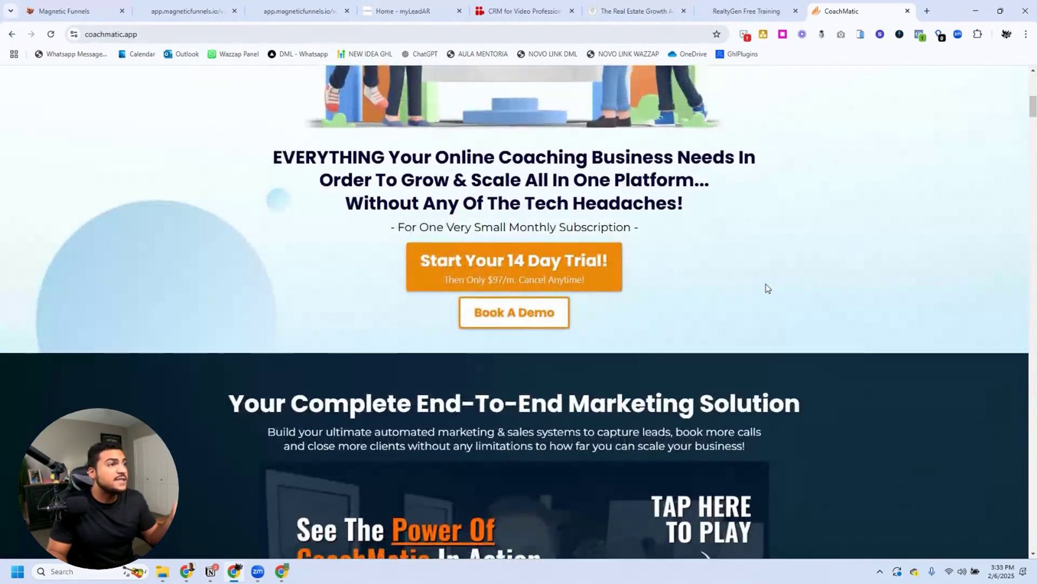
{"action": "scroll", "coordinate": [767, 288], "scroll_direction": "down", "scroll_amount": 7}
{"action": "scroll", "coordinate": [767, 288], "scroll_direction": "down", "scroll_amount": 11}
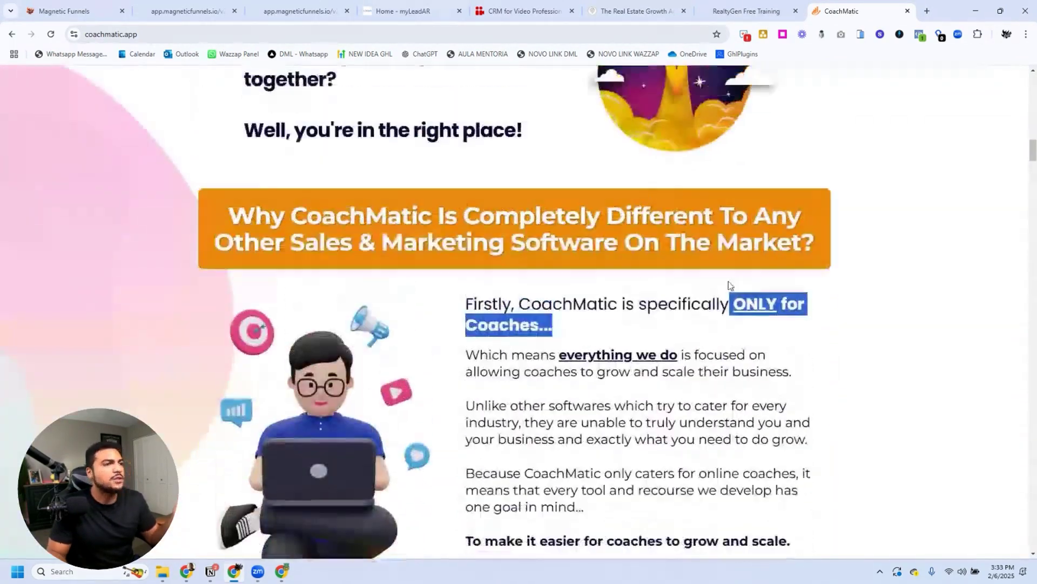
{"action": "left_click_drag", "start_coordinate": [732, 305], "coordinate": [595, 330]}
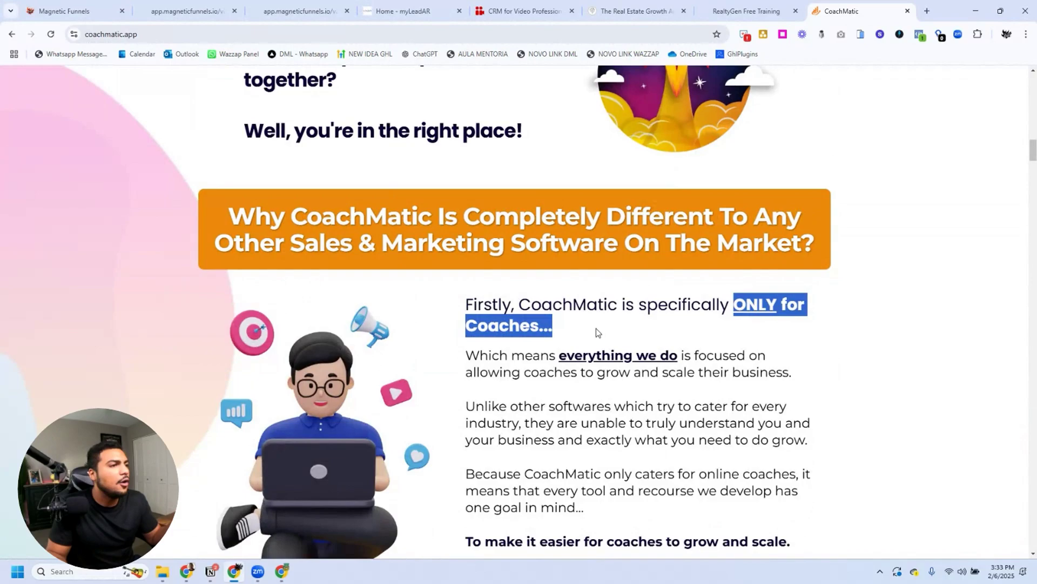
{"action": "left_click", "coordinate": [634, 331]}
Scroll down to CoachMatic's pricing and highlight the founding price line.
{"action": "scroll", "coordinate": [648, 327], "scroll_direction": "down", "scroll_amount": 15}
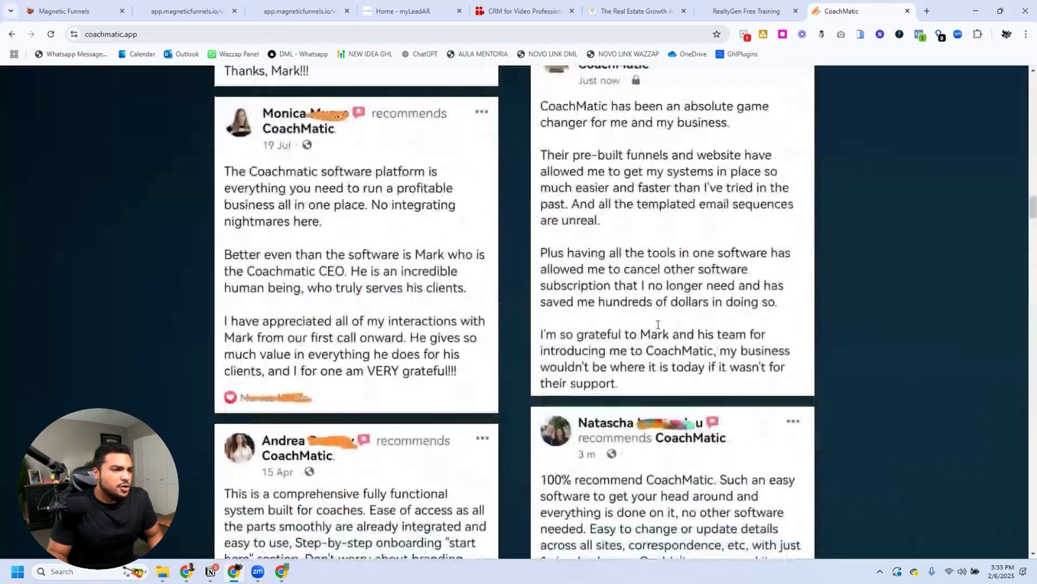
{"action": "scroll", "coordinate": [658, 324], "scroll_direction": "down", "scroll_amount": 10}
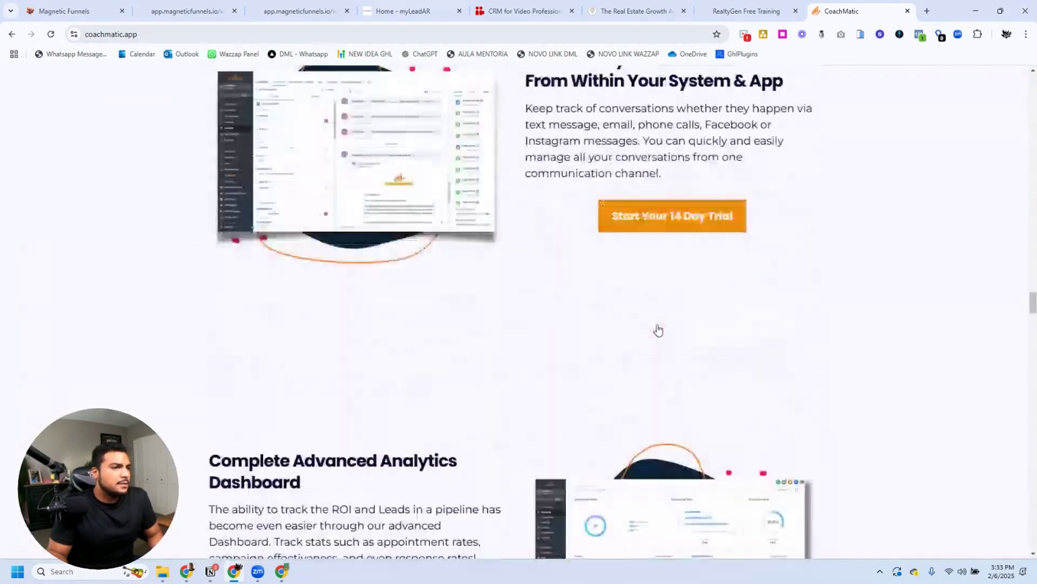
{"action": "scroll", "coordinate": [658, 330], "scroll_direction": "down", "scroll_amount": 15}
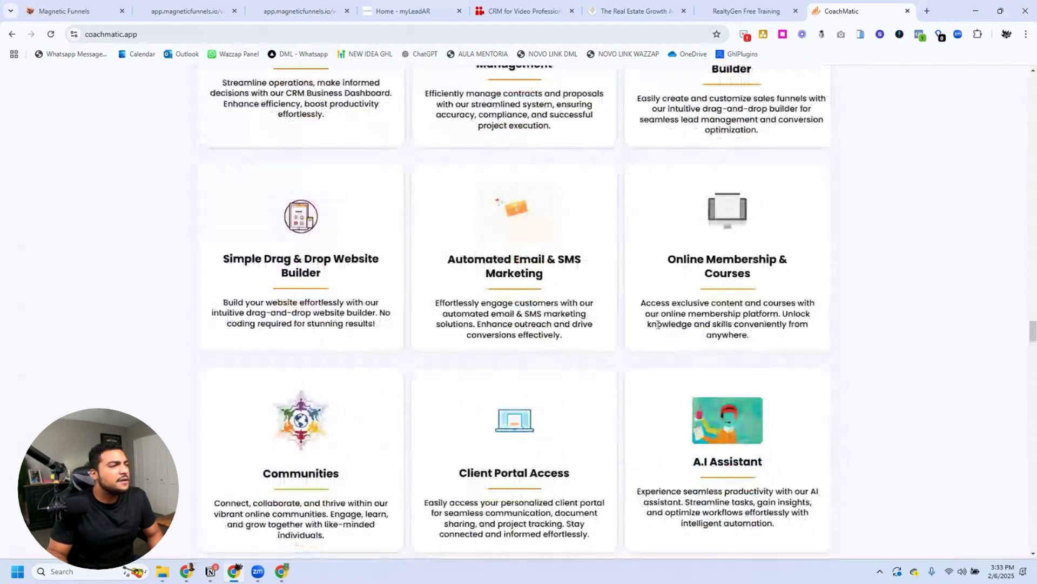
{"action": "scroll", "coordinate": [657, 324], "scroll_direction": "down", "scroll_amount": 3}
{"action": "scroll", "coordinate": [657, 325], "scroll_direction": "up", "scroll_amount": 18}
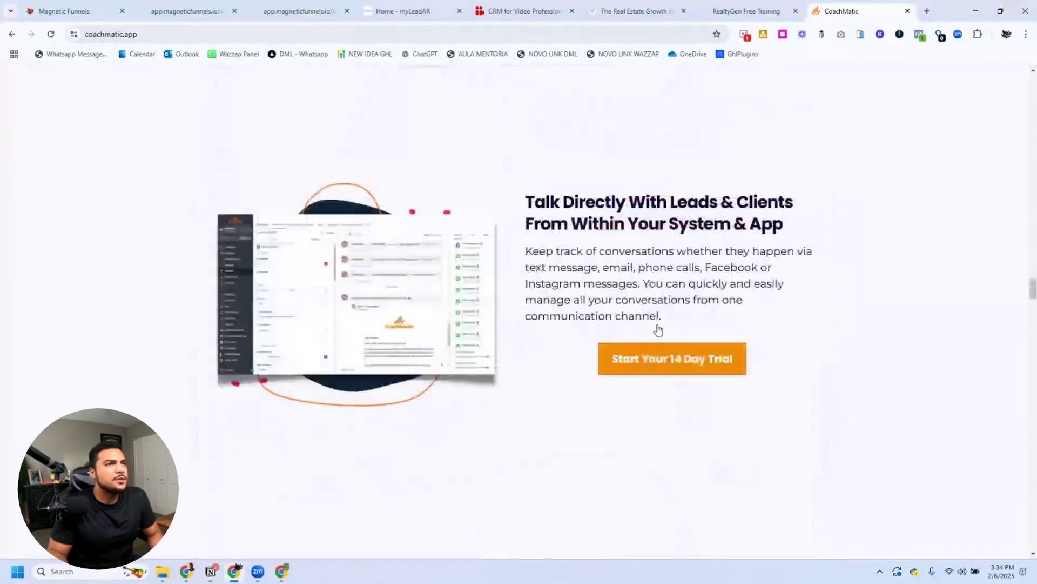
{"action": "scroll", "coordinate": [658, 327], "scroll_direction": "up", "scroll_amount": 10}
{"action": "scroll", "coordinate": [595, 281], "scroll_direction": "down", "scroll_amount": 20}
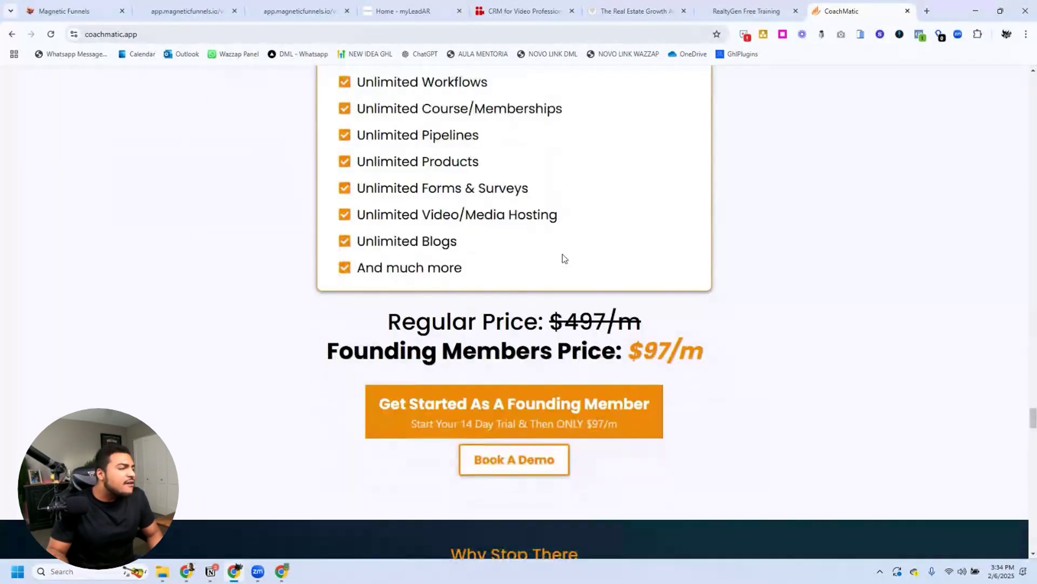
{"action": "scroll", "coordinate": [480, 271], "scroll_direction": "up", "scroll_amount": 6}
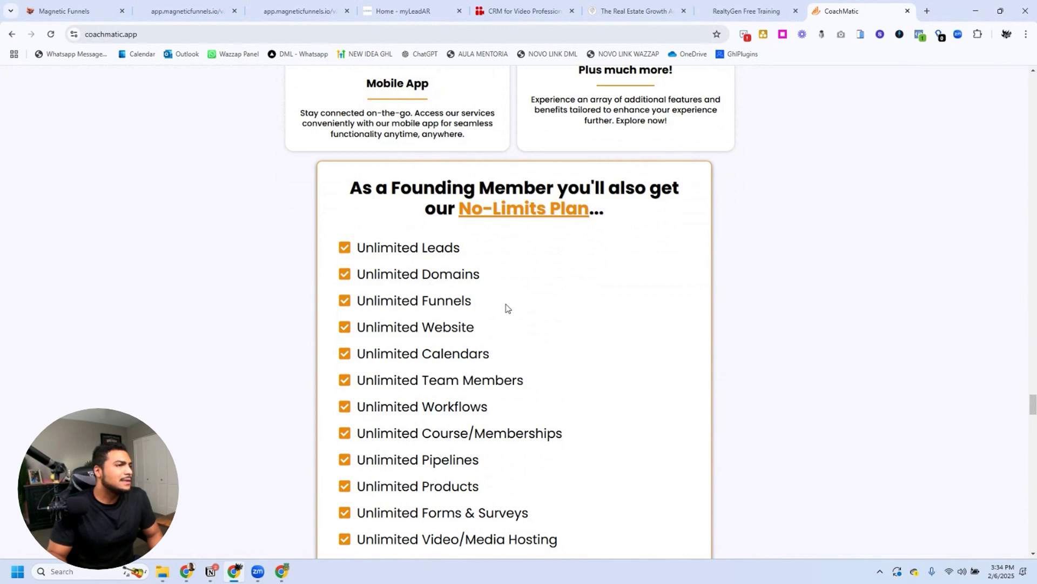
{"action": "scroll", "coordinate": [505, 308], "scroll_direction": "down", "scroll_amount": 3}
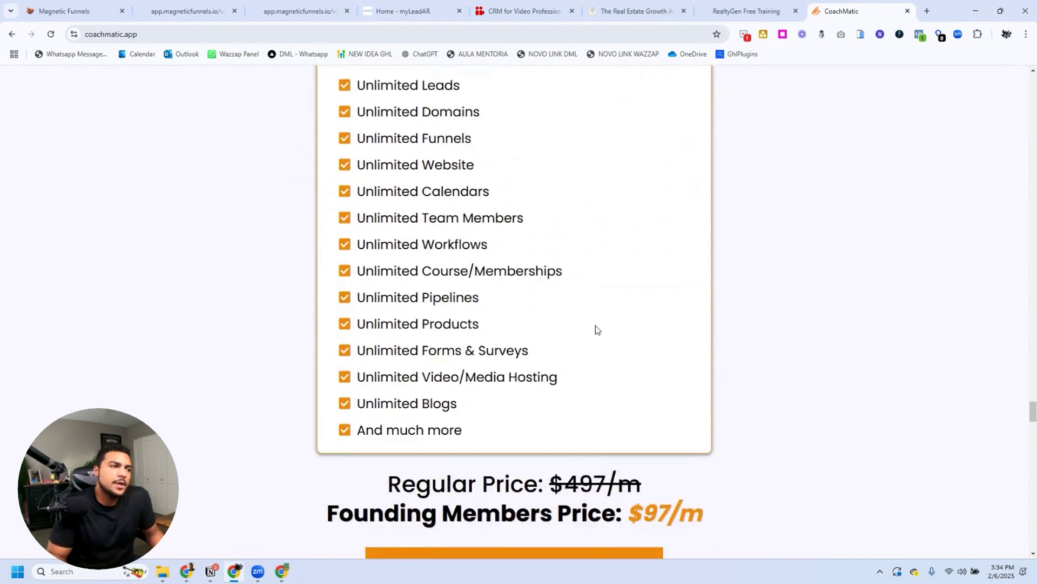
{"action": "scroll", "coordinate": [541, 351], "scroll_direction": "down", "scroll_amount": 3}
{"action": "left_click_drag", "start_coordinate": [720, 351], "coordinate": [327, 350]}
{"action": "left_click", "coordinate": [708, 331]}
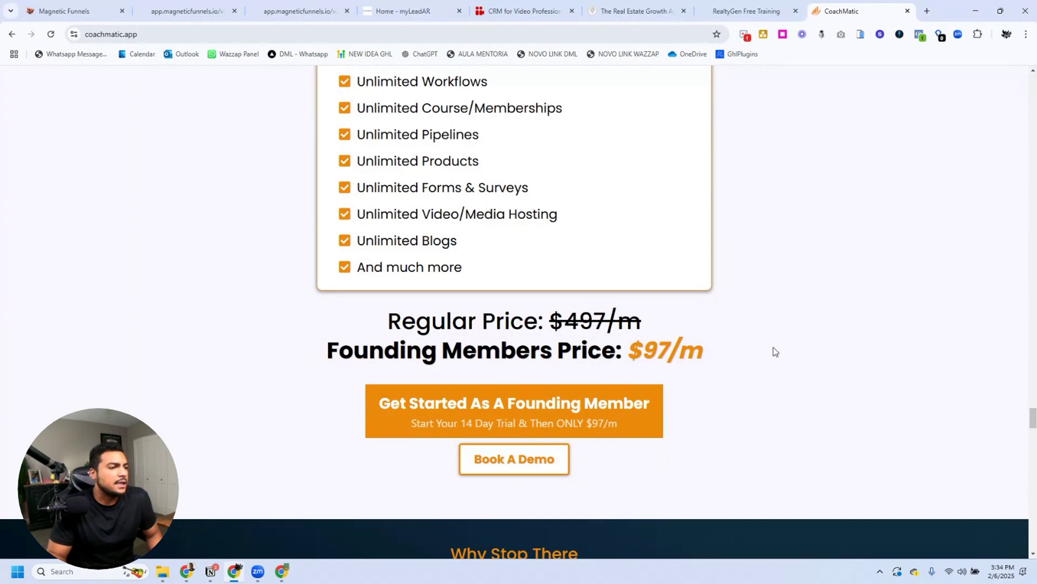
Scroll through the CoachMatic testimonials, then switch to the myLeadAR home tab with Ctrl+4.
{"action": "scroll", "coordinate": [774, 351], "scroll_direction": "down", "scroll_amount": 3}
{"action": "scroll", "coordinate": [769, 348], "scroll_direction": "down", "scroll_amount": 10}
{"action": "scroll", "coordinate": [743, 305], "scroll_direction": "up", "scroll_amount": 4}
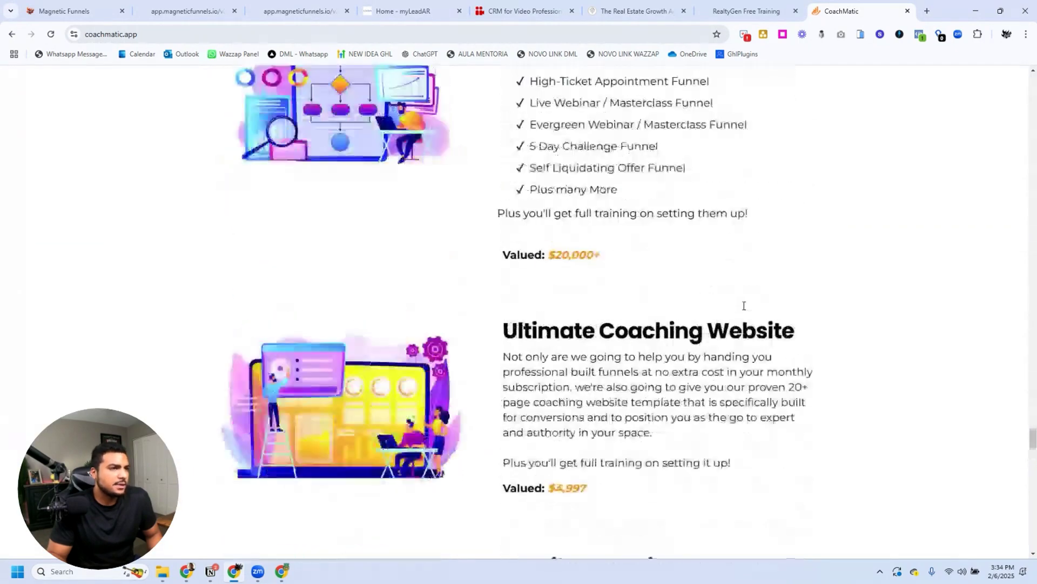
{"action": "scroll", "coordinate": [743, 306], "scroll_direction": "down", "scroll_amount": 10}
{"action": "scroll", "coordinate": [744, 309], "scroll_direction": "down", "scroll_amount": 15}
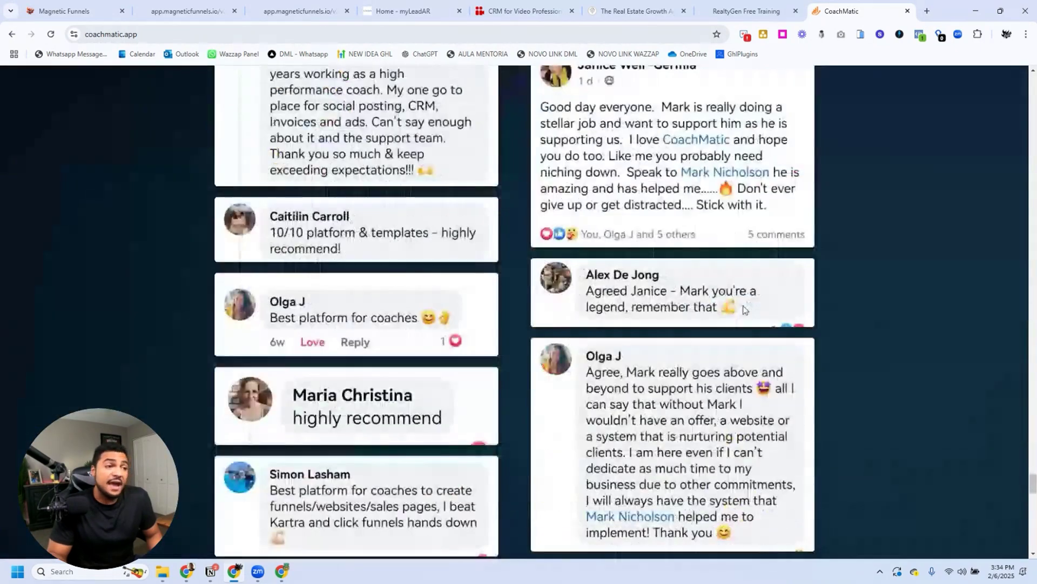
{"action": "scroll", "coordinate": [806, 354], "scroll_direction": "down", "scroll_amount": 12}
{"action": "key", "text": "ctrl+4"}
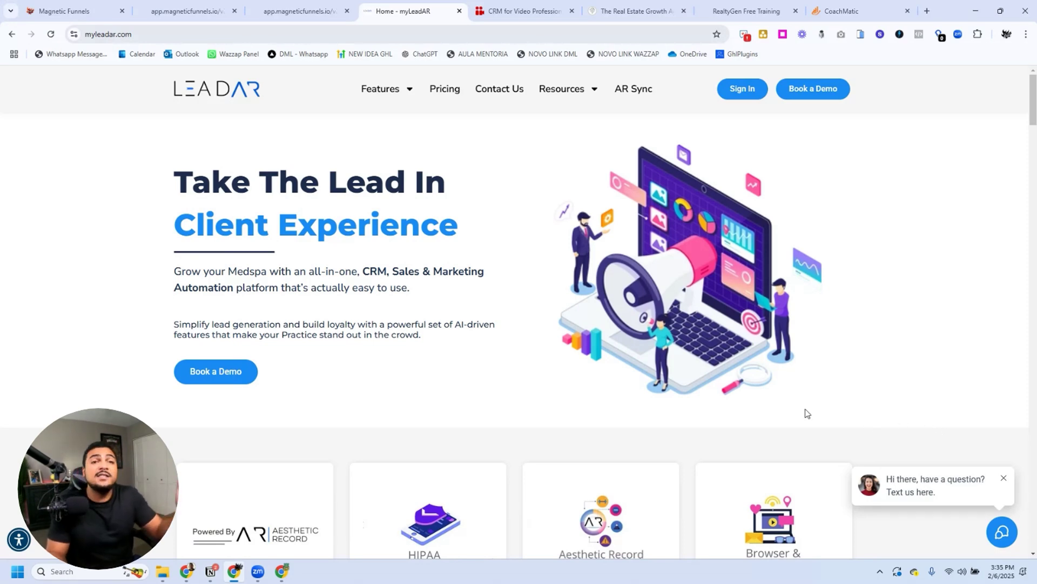
Switch to the Chrome window showing Magnetic Funnels' Account Snapshots > My Snapshots.
{"action": "left_click", "coordinate": [282, 571]}
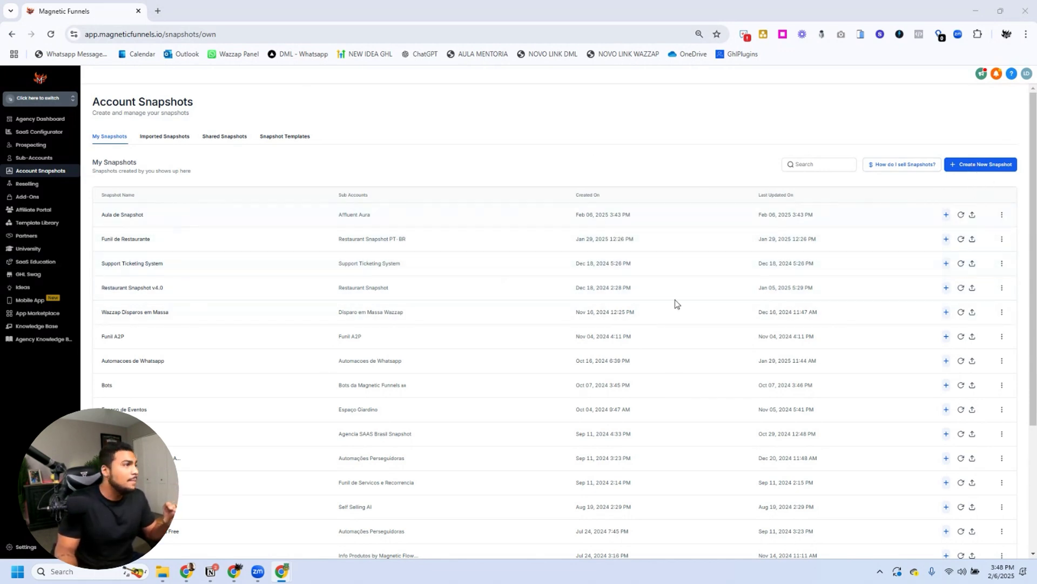
Look through the Imported and Shared Snapshots lists, then return to My Snapshots.
{"action": "left_click", "coordinate": [167, 137]}
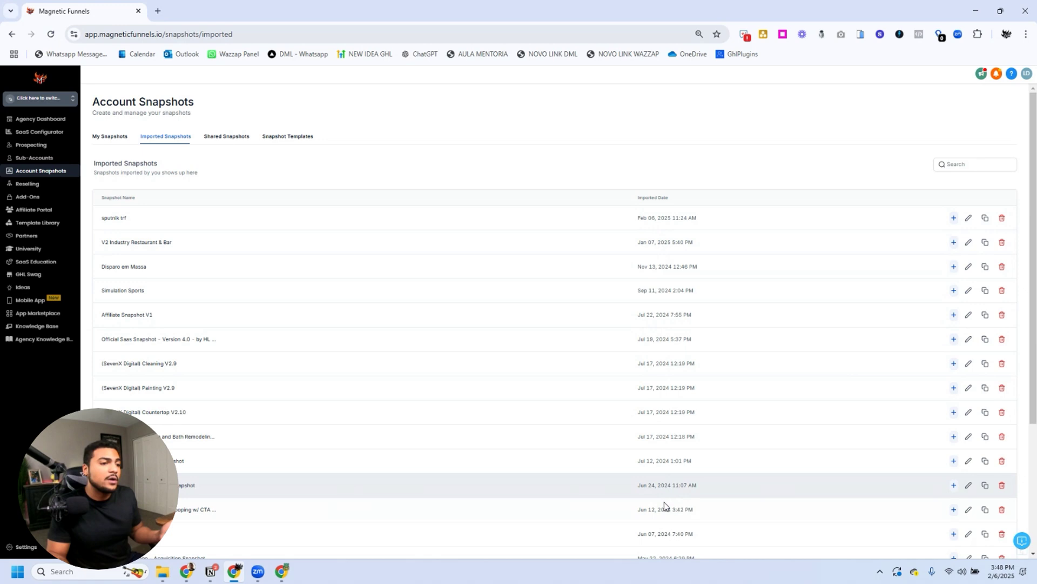
{"action": "left_click", "coordinate": [229, 139]}
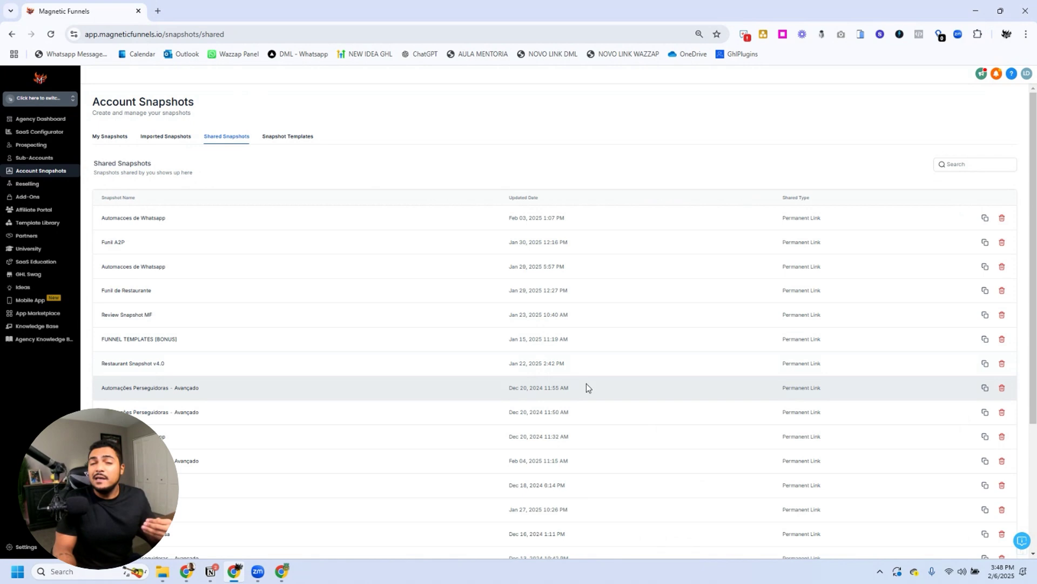
{"action": "left_click", "coordinate": [111, 137]}
Open Share Snapshot for Aula de Snapshot, close it without creating a link, then view Shared Snapshots.
{"action": "left_click", "coordinate": [1002, 215]}
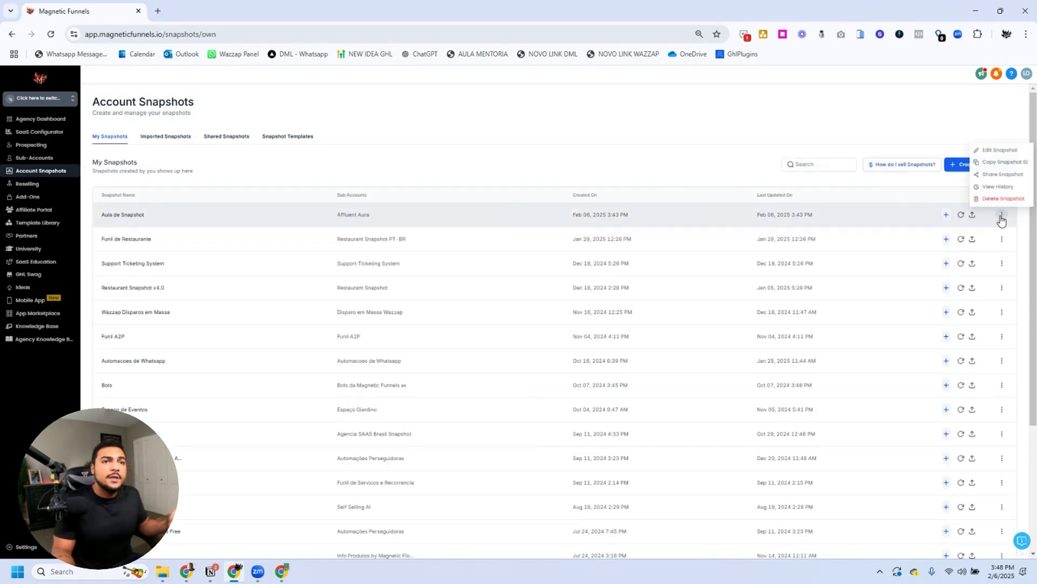
{"action": "left_click", "coordinate": [1001, 174]}
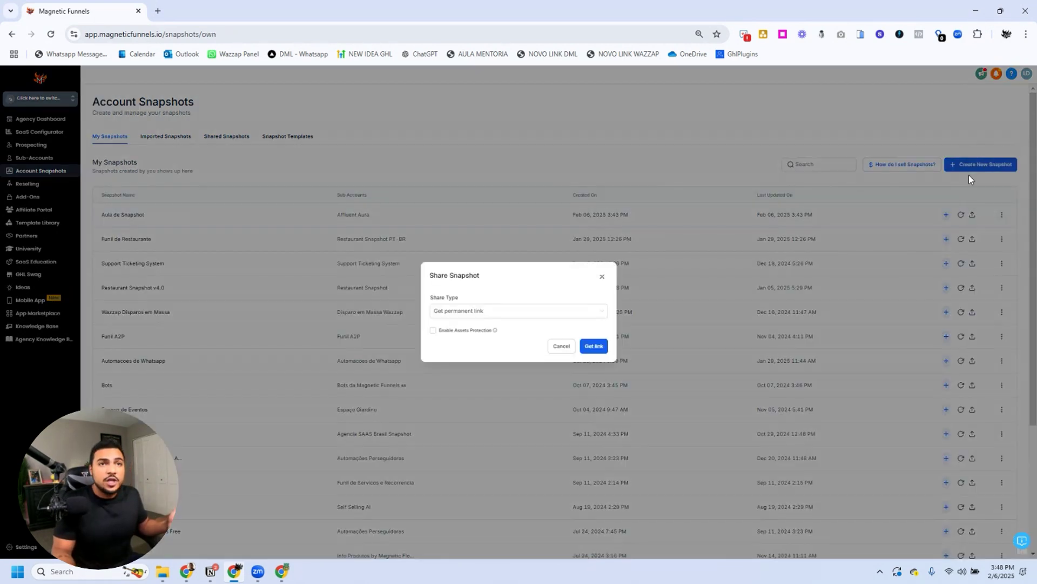
{"action": "left_click", "coordinate": [602, 276]}
{"action": "left_click", "coordinate": [226, 136]}
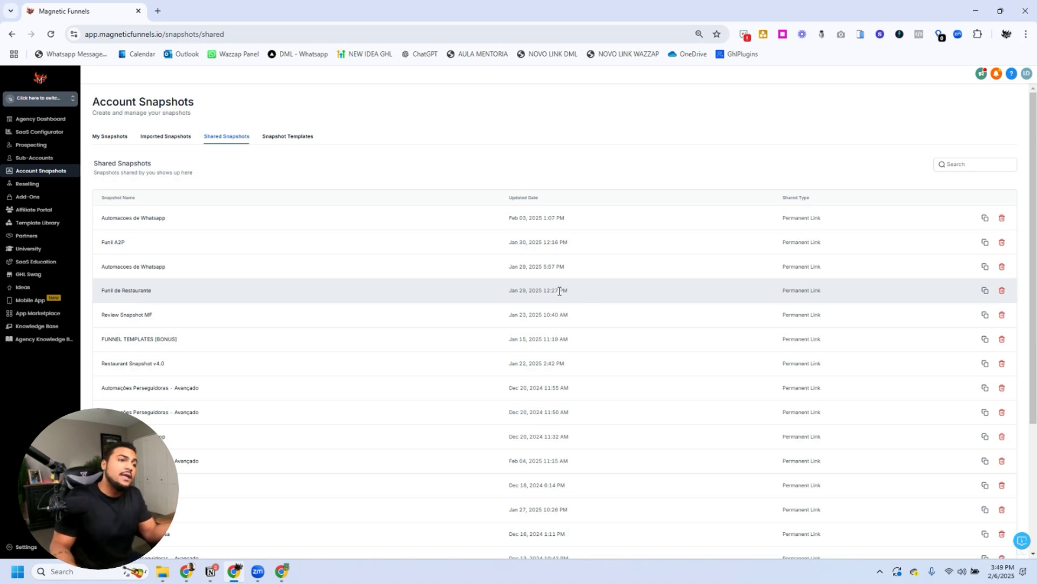
Scroll through the industry Snapshot Templates cards, then go back to the My Snapshots list.
{"action": "left_click", "coordinate": [290, 139]}
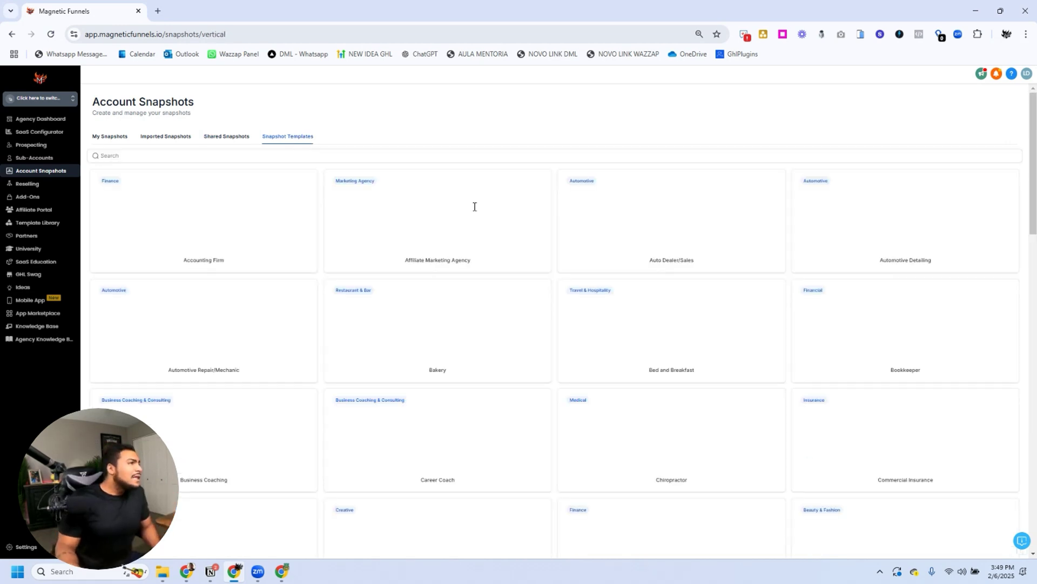
{"action": "mouse_move", "coordinate": [166, 238]}
{"action": "mouse_move", "coordinate": [278, 294]}
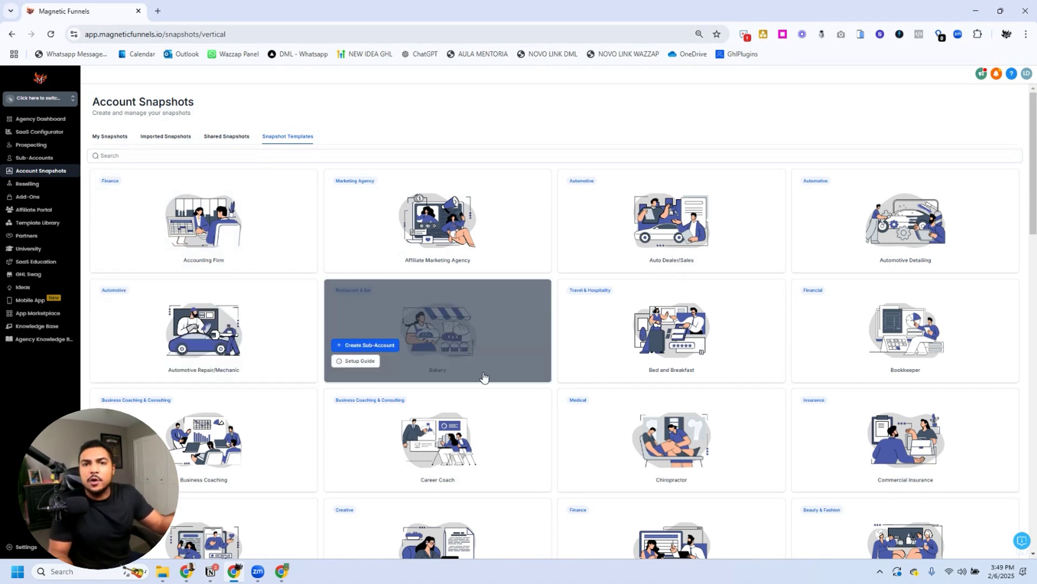
{"action": "mouse_move", "coordinate": [660, 249]}
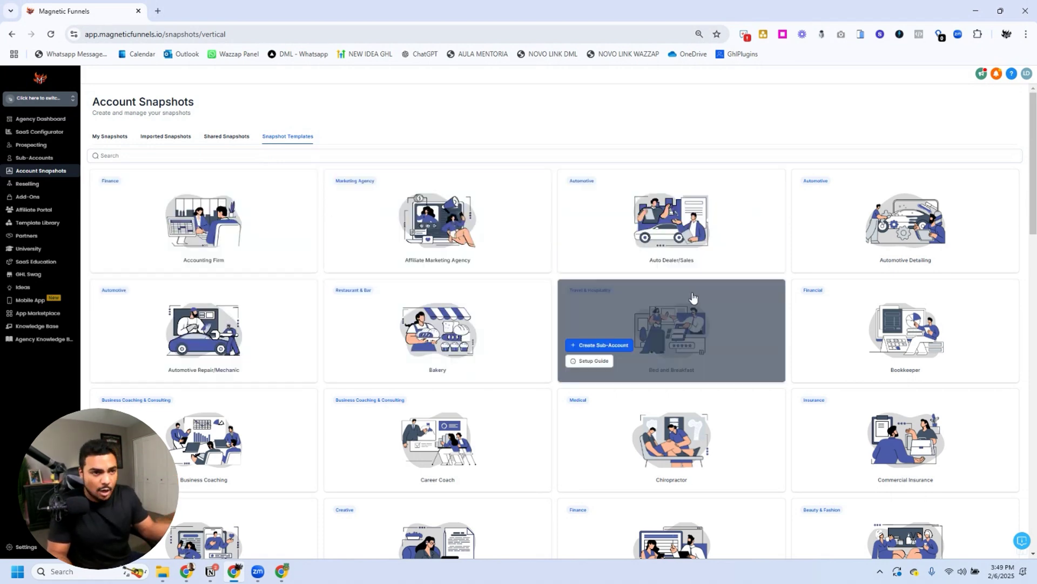
{"action": "scroll", "coordinate": [667, 335], "scroll_direction": "down", "scroll_amount": 4}
{"action": "scroll", "coordinate": [658, 352], "scroll_direction": "down", "scroll_amount": 15}
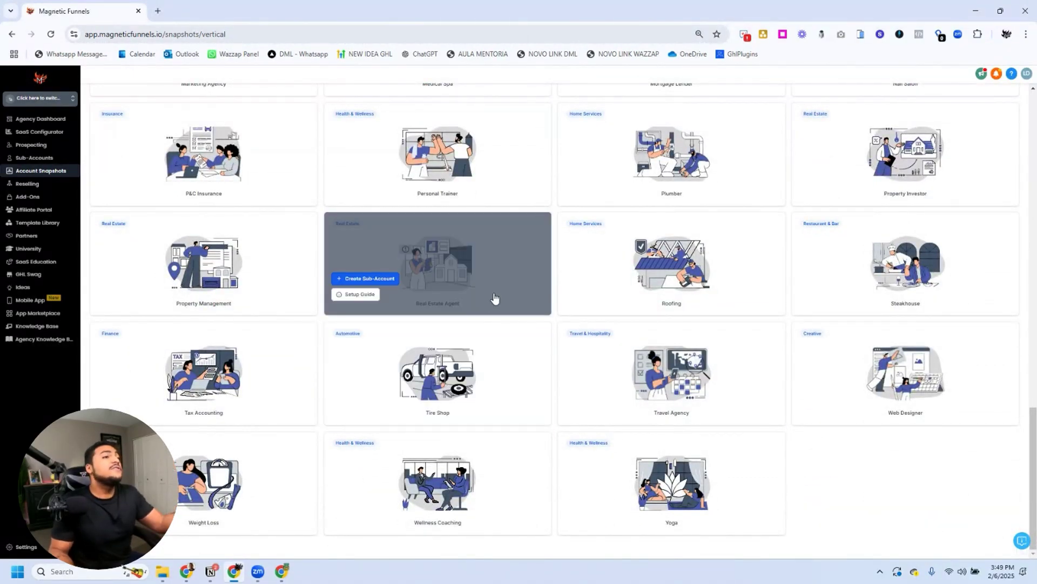
{"action": "scroll", "coordinate": [540, 292], "scroll_direction": "up", "scroll_amount": 7}
{"action": "scroll", "coordinate": [543, 292], "scroll_direction": "up", "scroll_amount": 10}
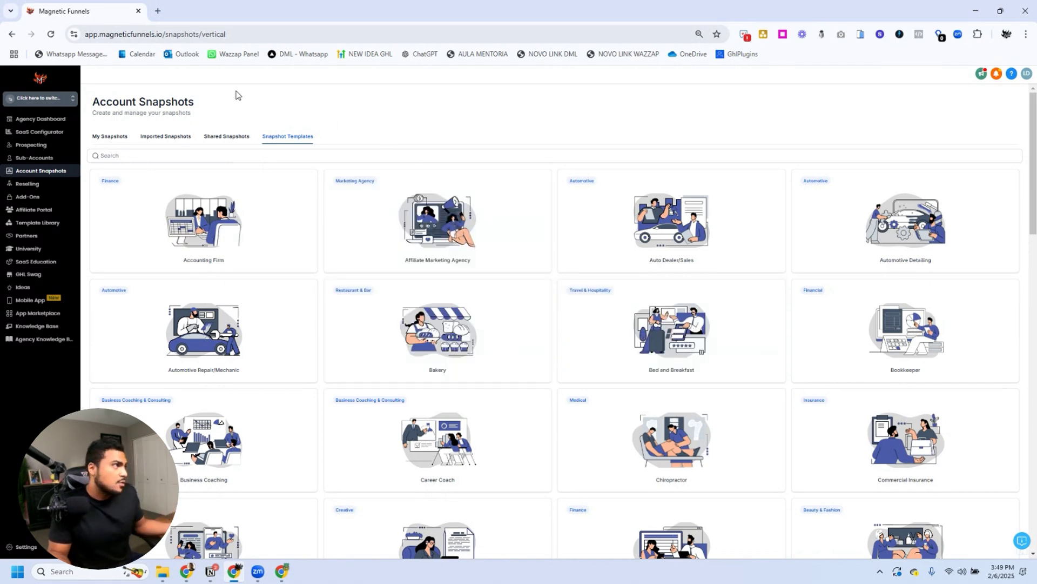
{"action": "left_click", "coordinate": [111, 138]}
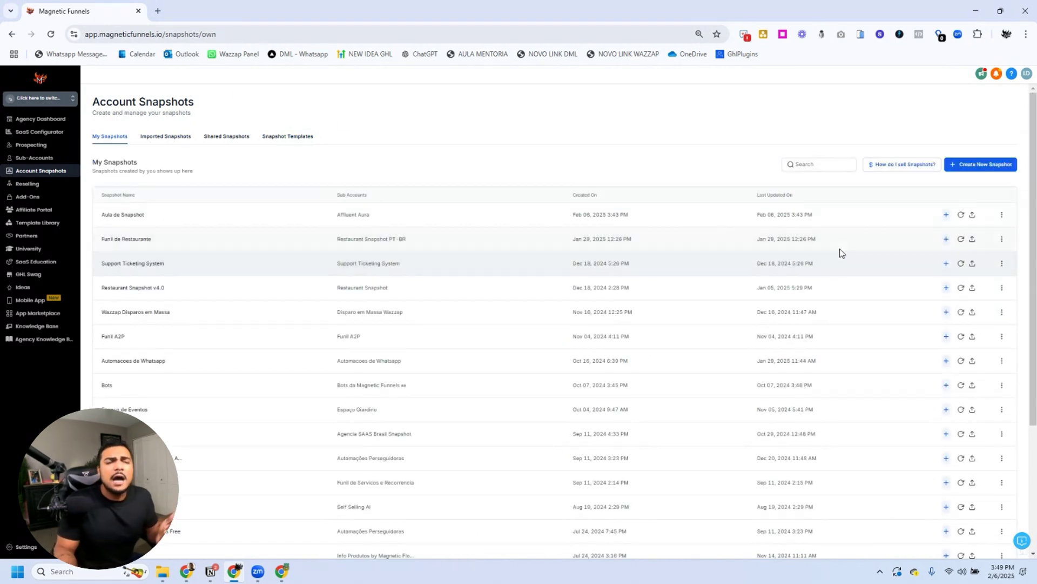
Start a new snapshot named 'Lucas' and pick Affluent Aura as its source sub-account.
{"action": "left_click", "coordinate": [976, 164]}
{"action": "left_click", "coordinate": [480, 297]}
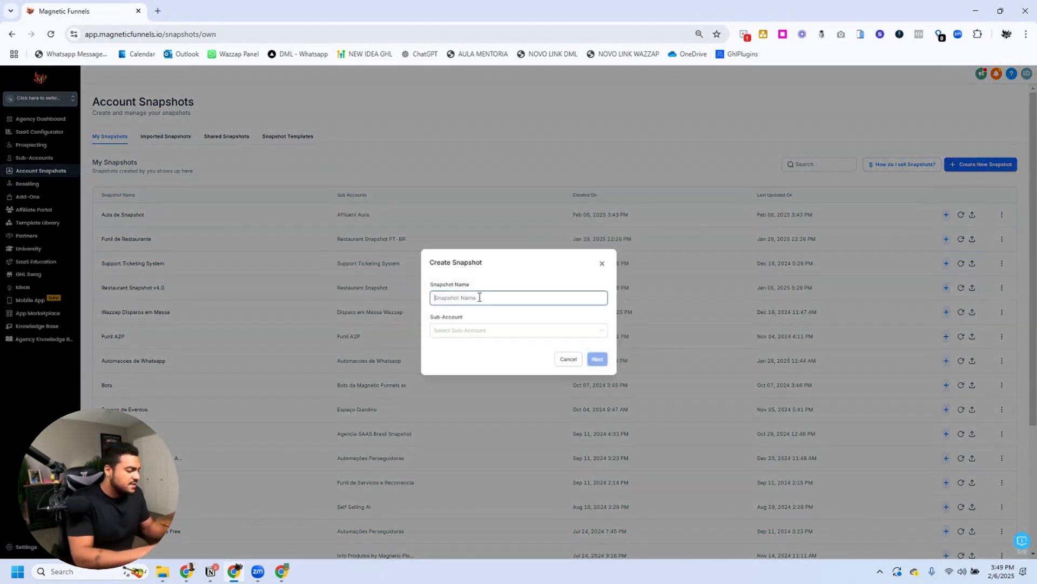
{"action": "type", "text": "Lucas"}
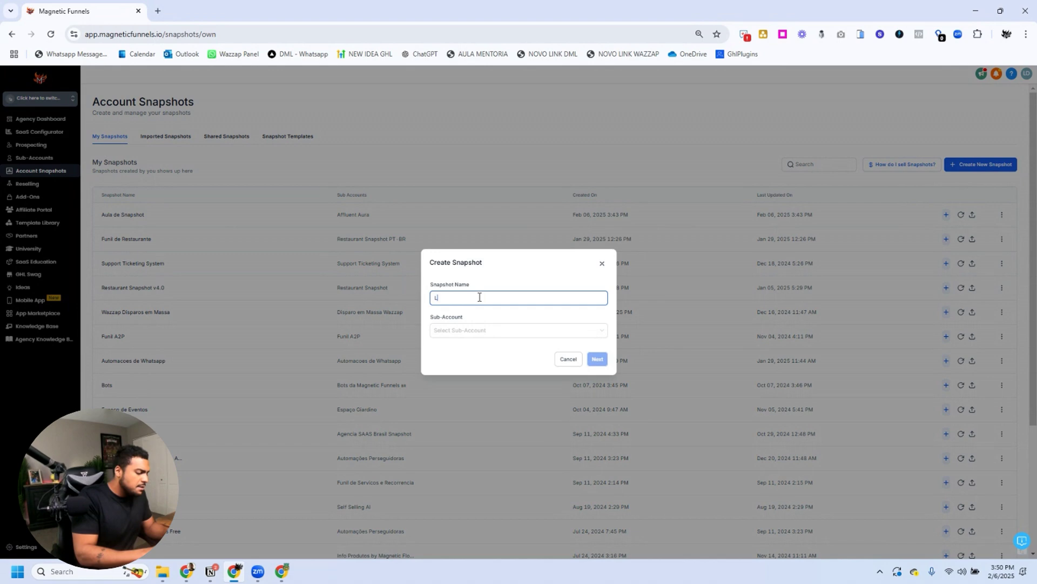
{"action": "left_click", "coordinate": [490, 338]}
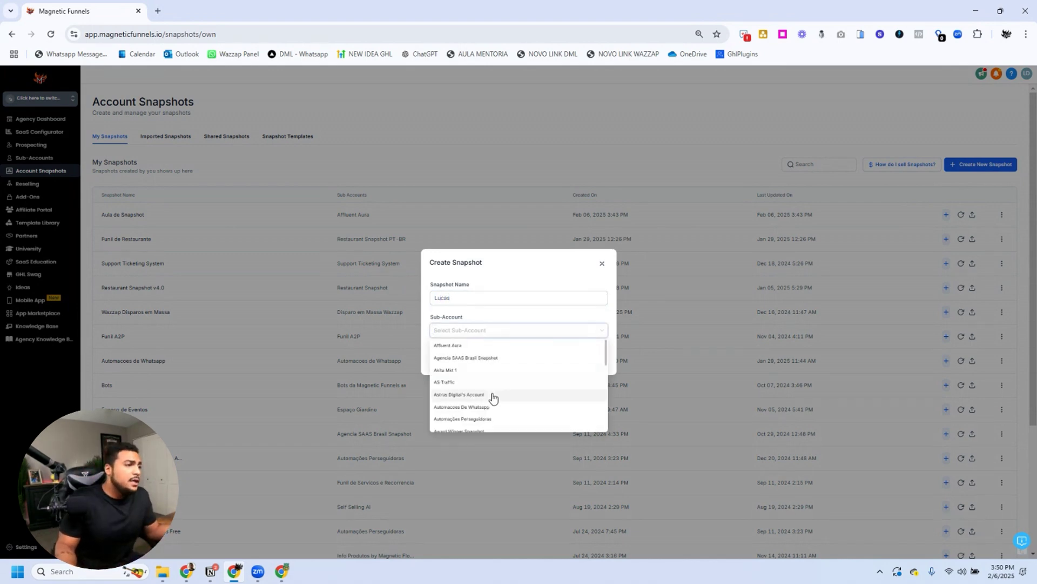
{"action": "scroll", "coordinate": [472, 394], "scroll_direction": "down", "scroll_amount": 2}
{"action": "scroll", "coordinate": [471, 394], "scroll_direction": "up", "scroll_amount": 3}
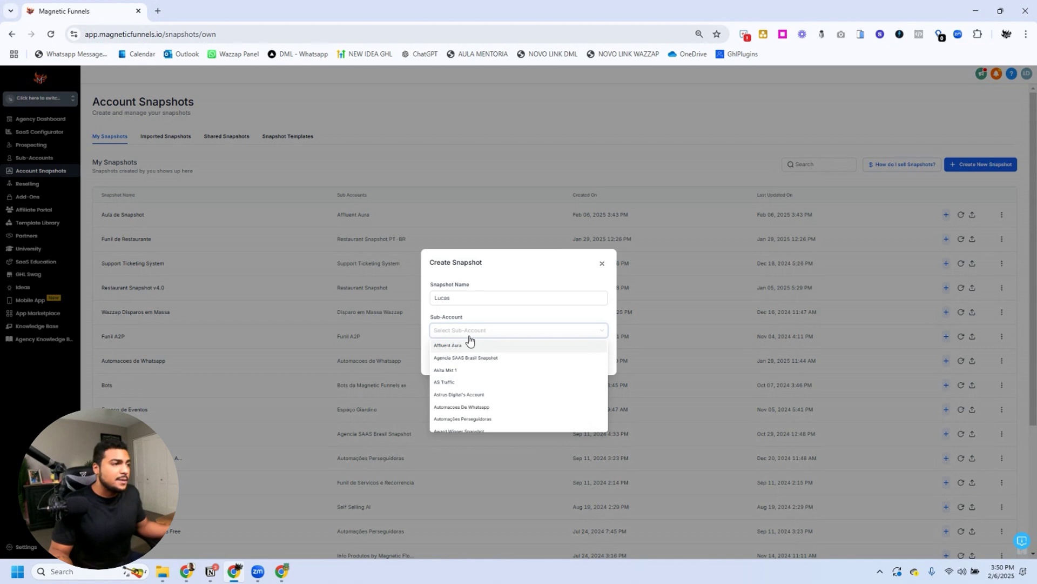
{"action": "left_click", "coordinate": [452, 346]}
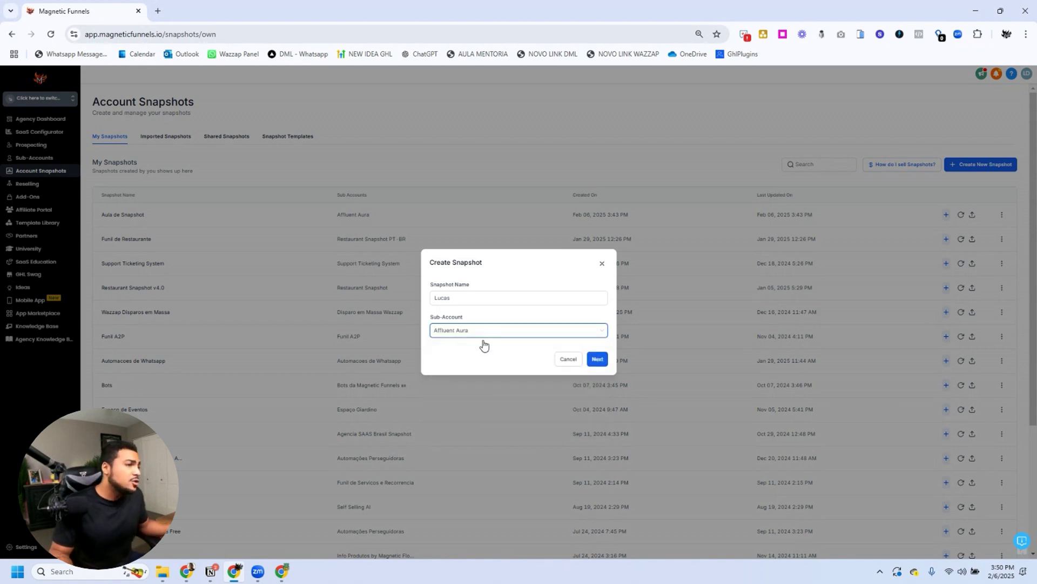
Advance to the List of Assets and scroll through Calendars (8), Campaigns (7), Custom Fields (43).
{"action": "left_click", "coordinate": [596, 359]}
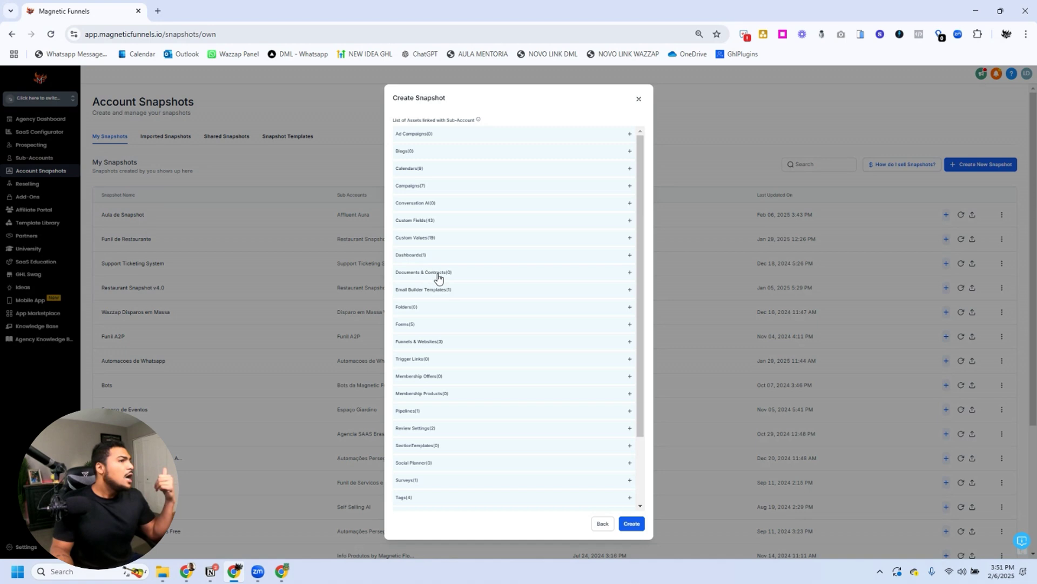
{"action": "scroll", "coordinate": [432, 289], "scroll_direction": "down", "scroll_amount": 2}
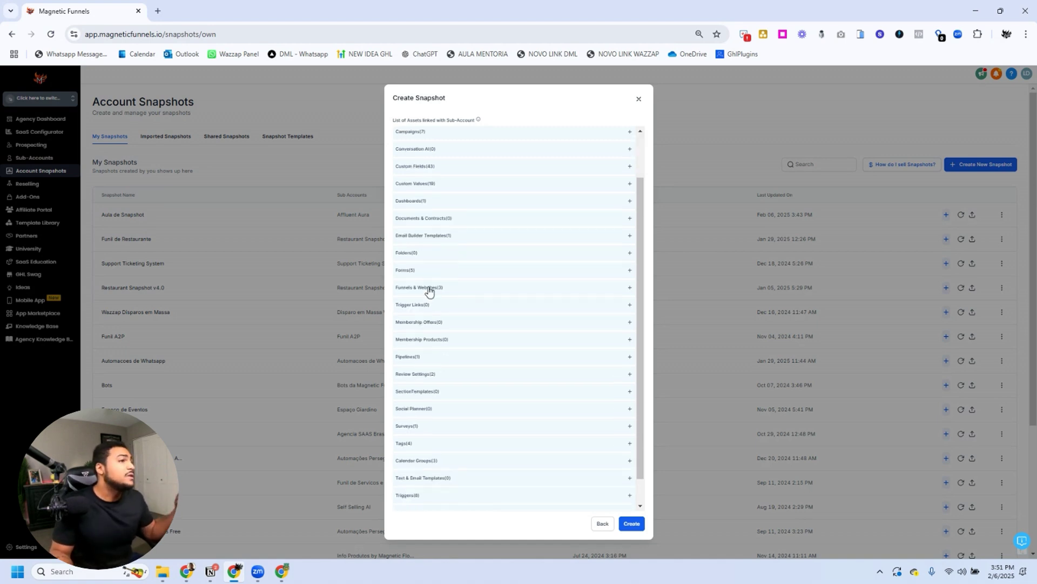
{"action": "scroll", "coordinate": [448, 275], "scroll_direction": "up", "scroll_amount": 2}
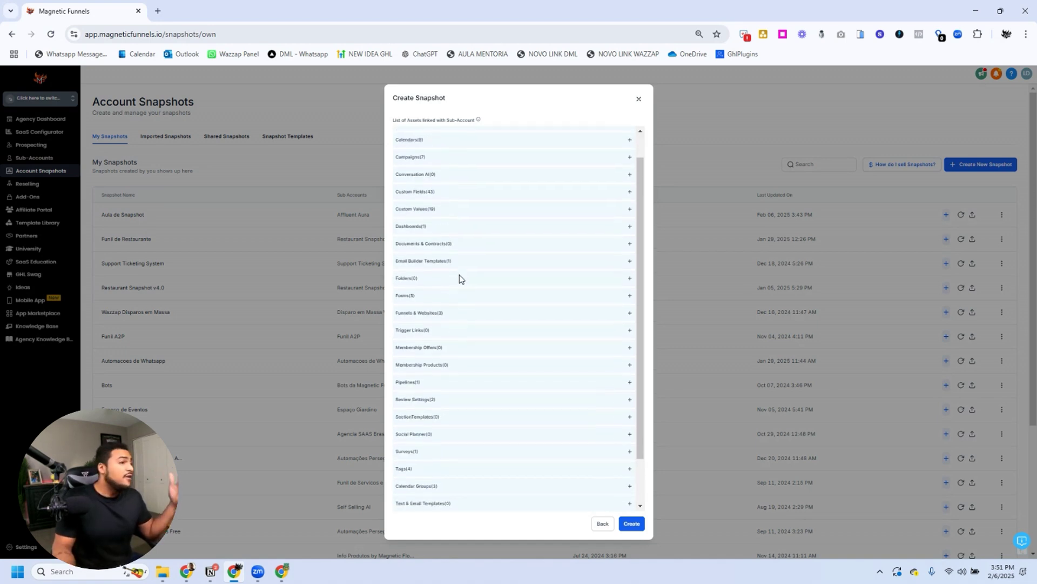
{"action": "scroll", "coordinate": [454, 289], "scroll_direction": "down", "scroll_amount": 2}
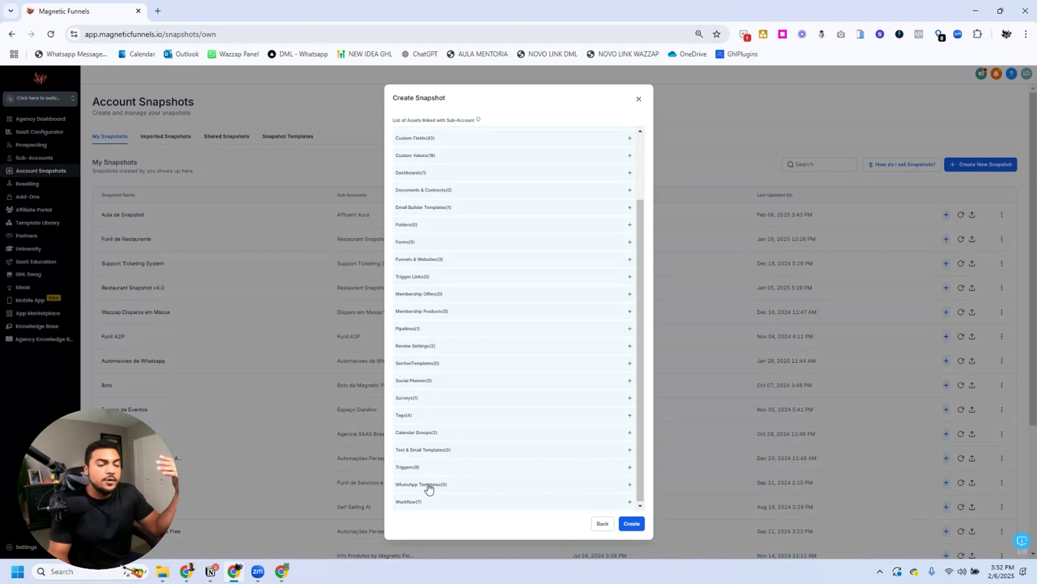
{"action": "left_click", "coordinate": [416, 502]}
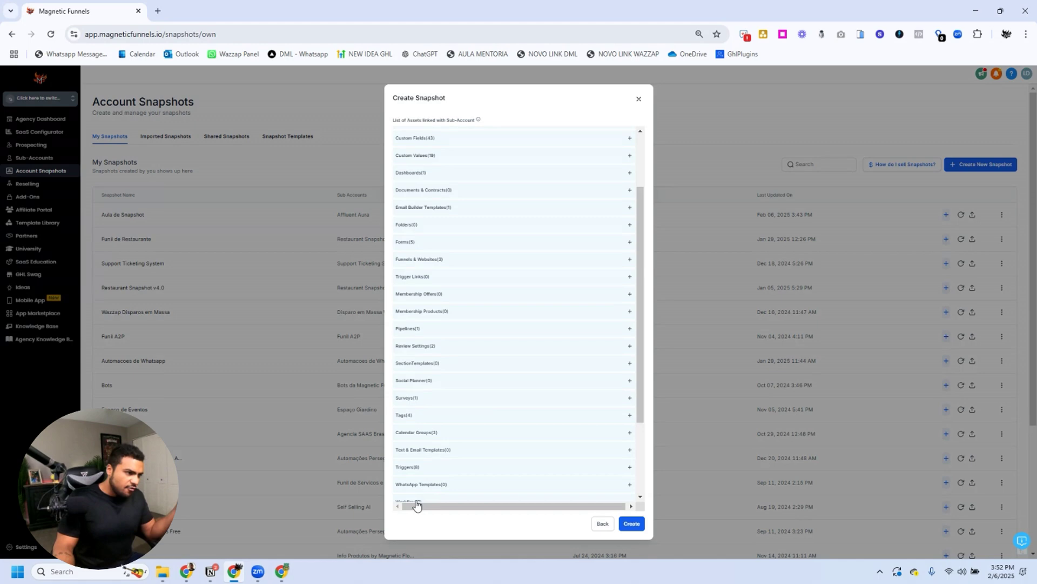
{"action": "scroll", "coordinate": [457, 444], "scroll_direction": "down", "scroll_amount": 3}
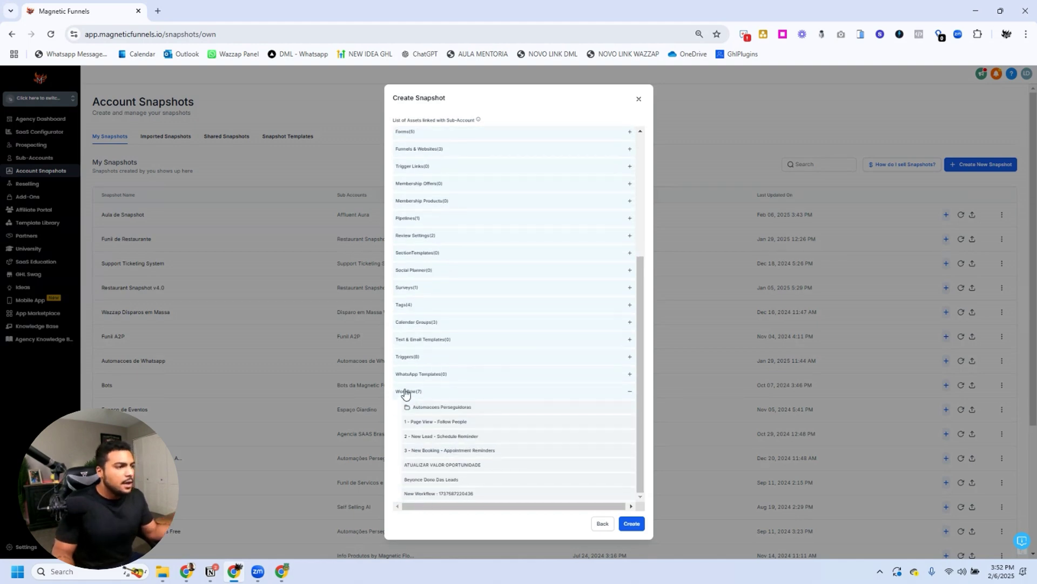
{"action": "left_click", "coordinate": [407, 392]}
{"action": "scroll", "coordinate": [484, 364], "scroll_direction": "up", "scroll_amount": 3}
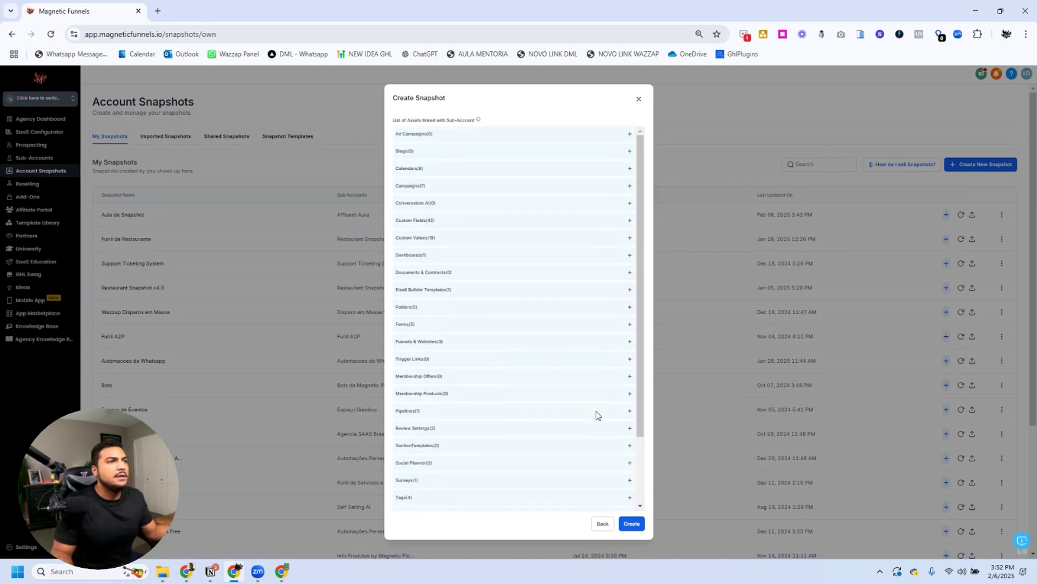
Create the Lucas snapshot and reload the page so it appears in My Snapshots.
{"action": "left_click", "coordinate": [631, 523]}
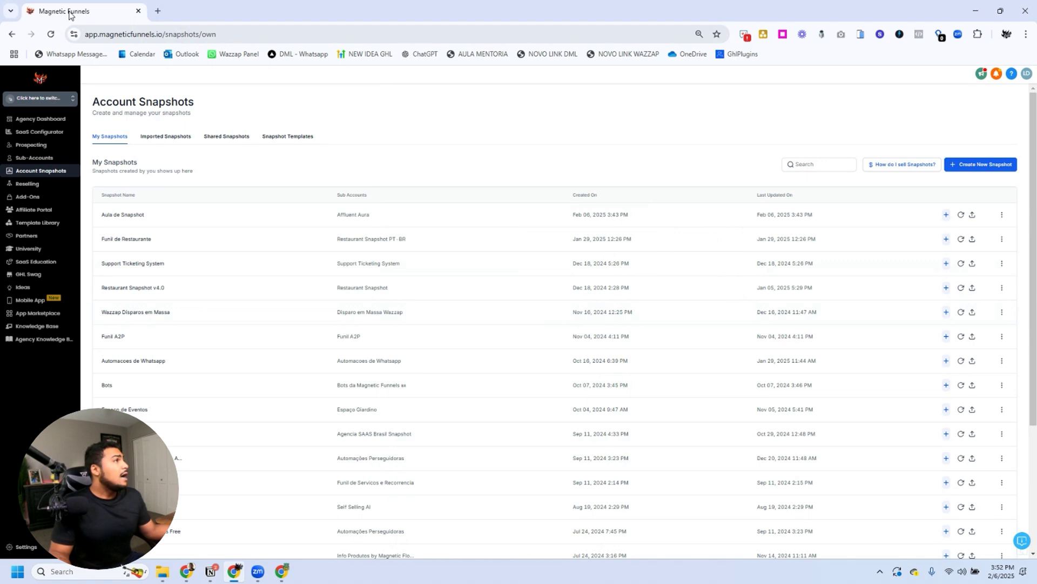
{"action": "left_click", "coordinate": [51, 34]}
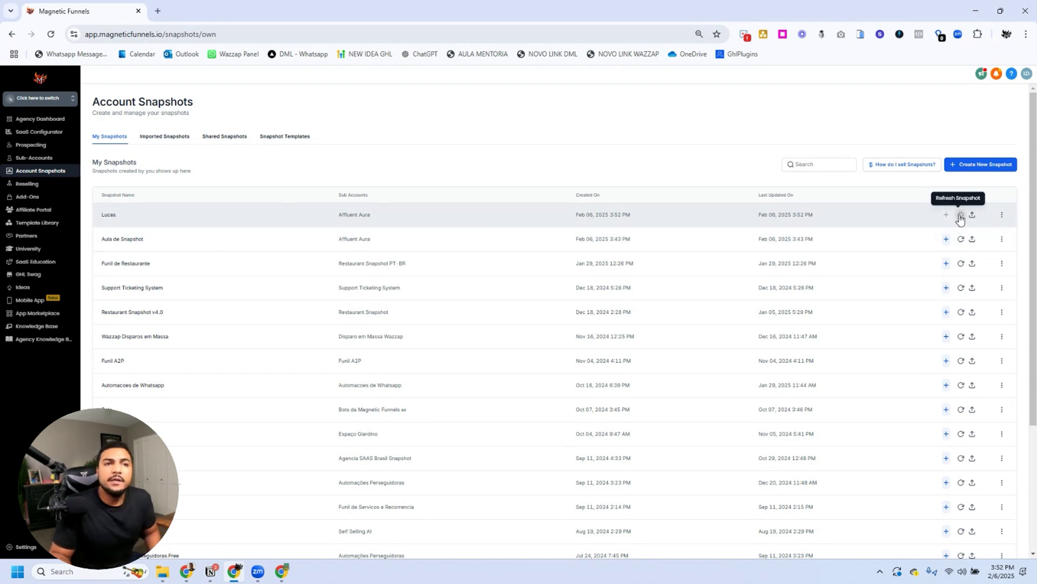
{"action": "left_click", "coordinate": [1002, 215]}
Try each Lucas share type (email, agency-restricted, sub-account restricted, Marketplace), then close without sharing.
{"action": "left_click", "coordinate": [1001, 175]}
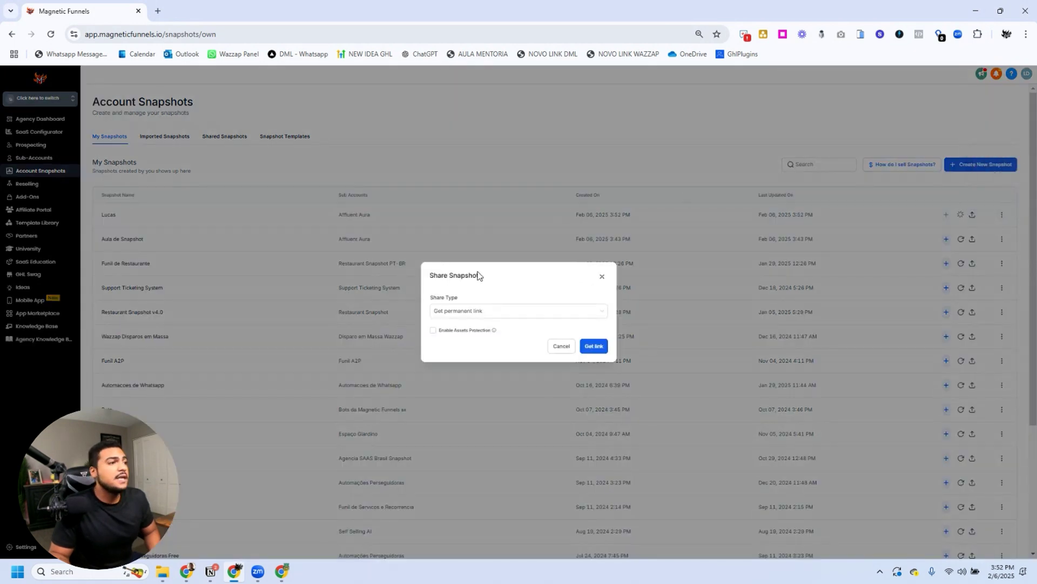
{"action": "left_click", "coordinate": [593, 346]}
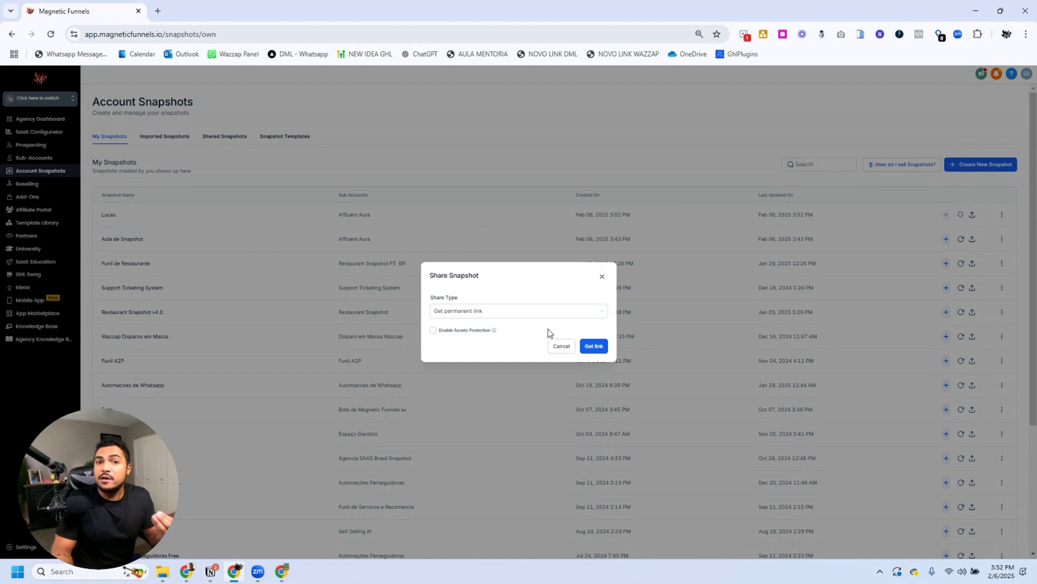
{"action": "left_click", "coordinate": [513, 311]}
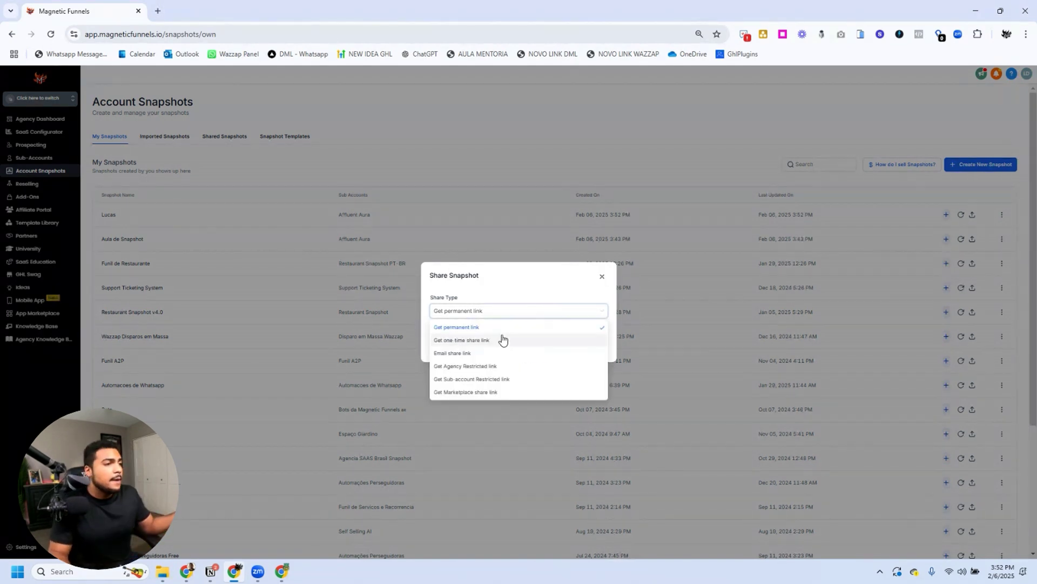
{"action": "left_click", "coordinate": [463, 353]}
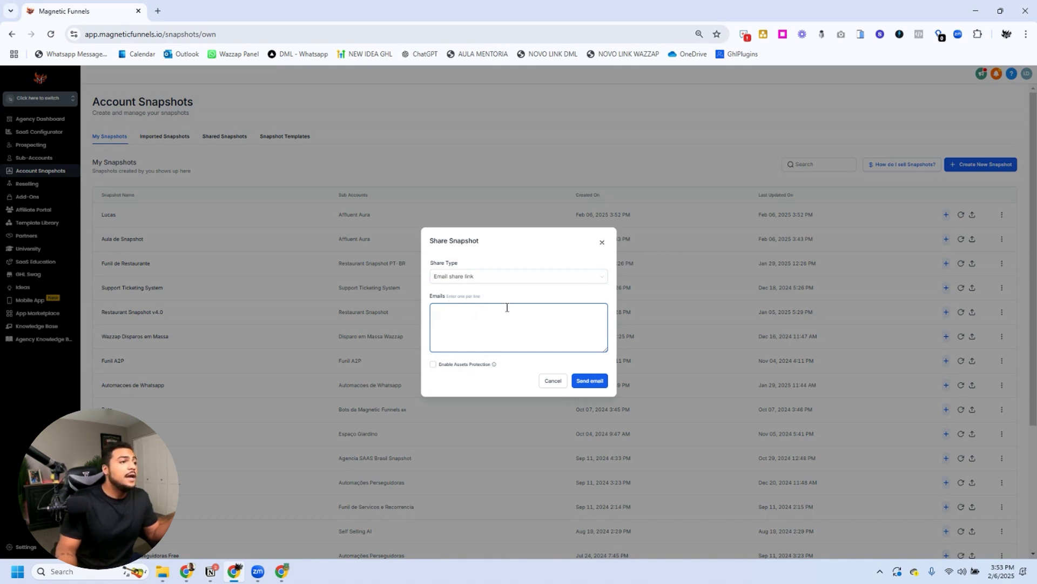
{"action": "left_click", "coordinate": [490, 277]}
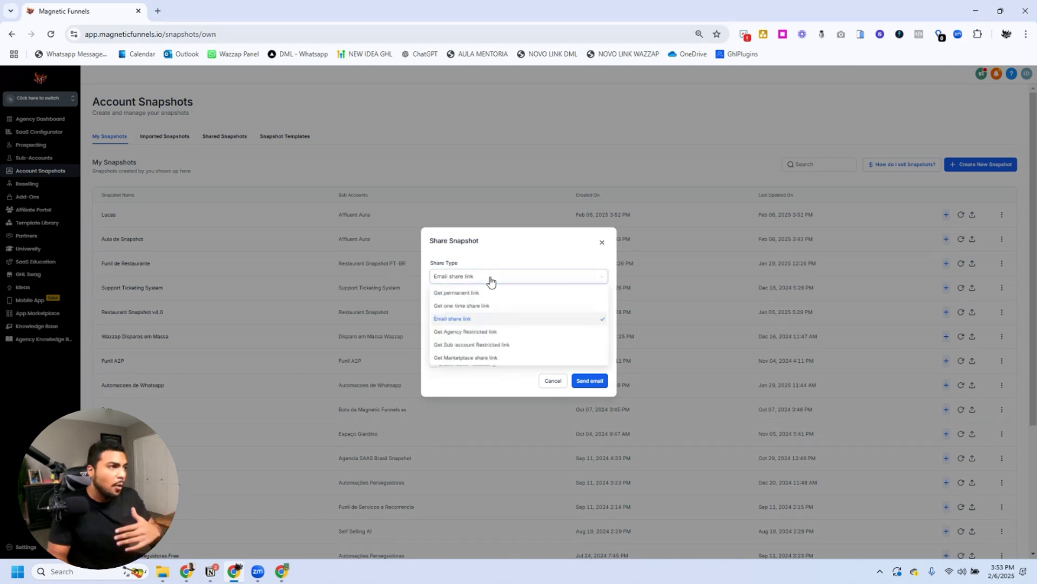
{"action": "left_click", "coordinate": [475, 332]}
{"action": "left_click", "coordinate": [474, 320]}
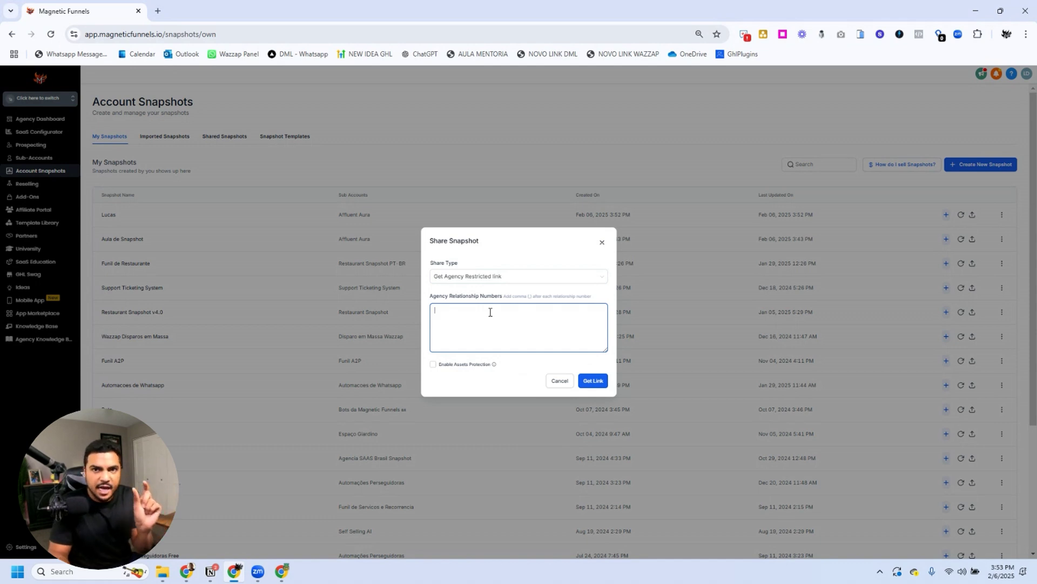
{"action": "left_click", "coordinate": [493, 277]}
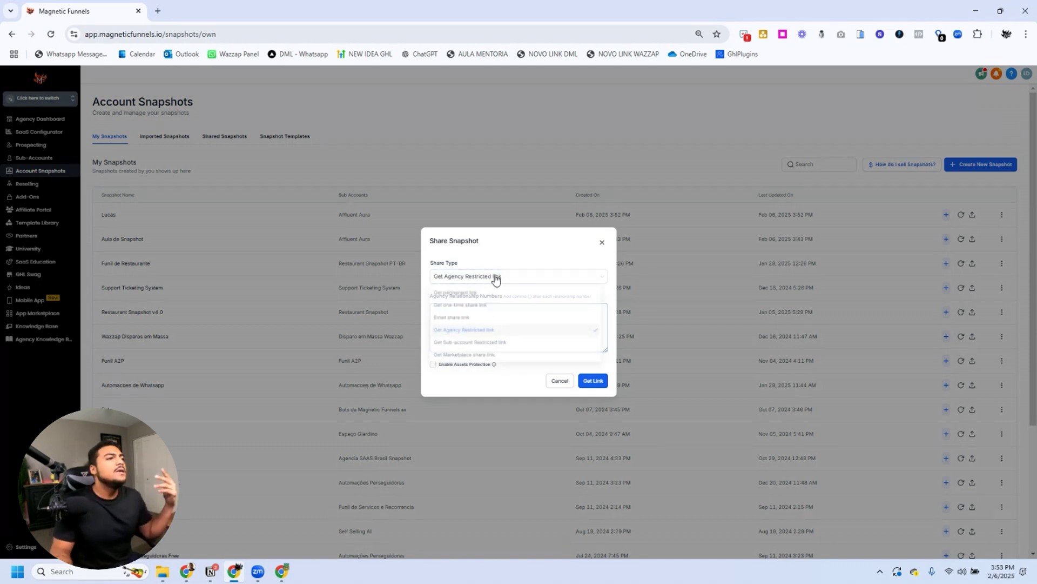
{"action": "left_click", "coordinate": [472, 346]}
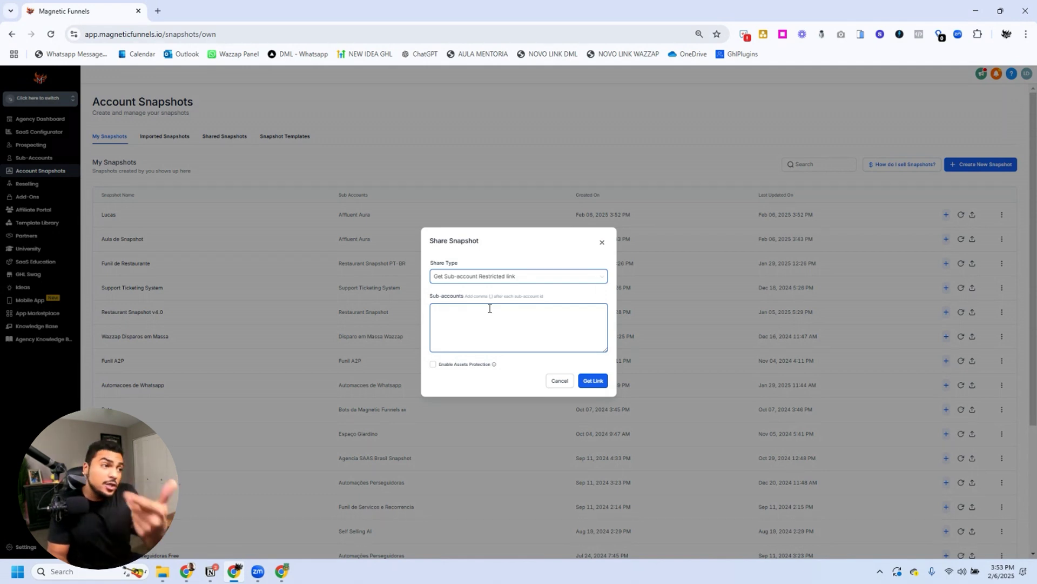
{"action": "left_click", "coordinate": [509, 279]}
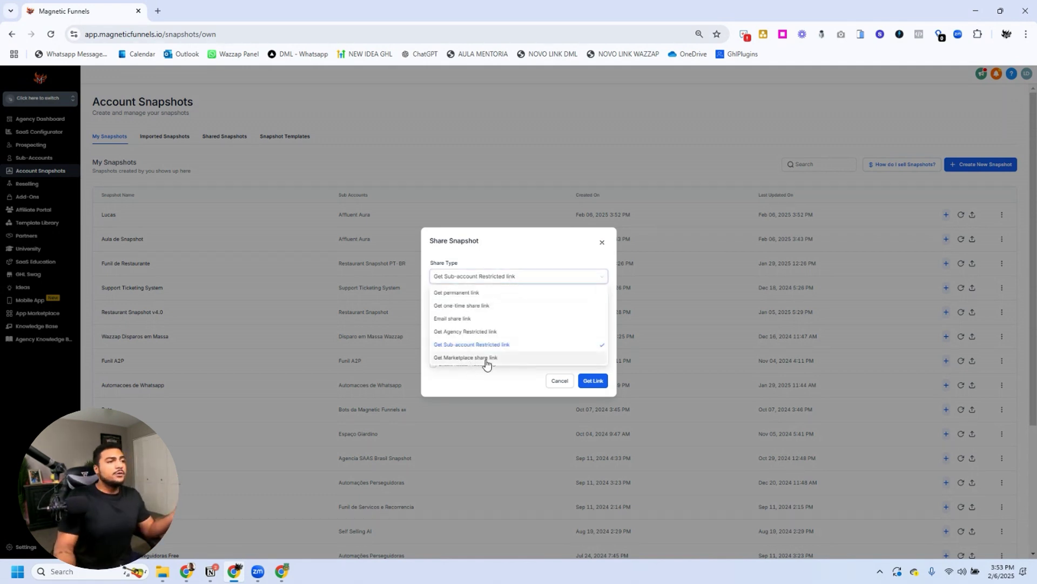
{"action": "left_click", "coordinate": [475, 358]}
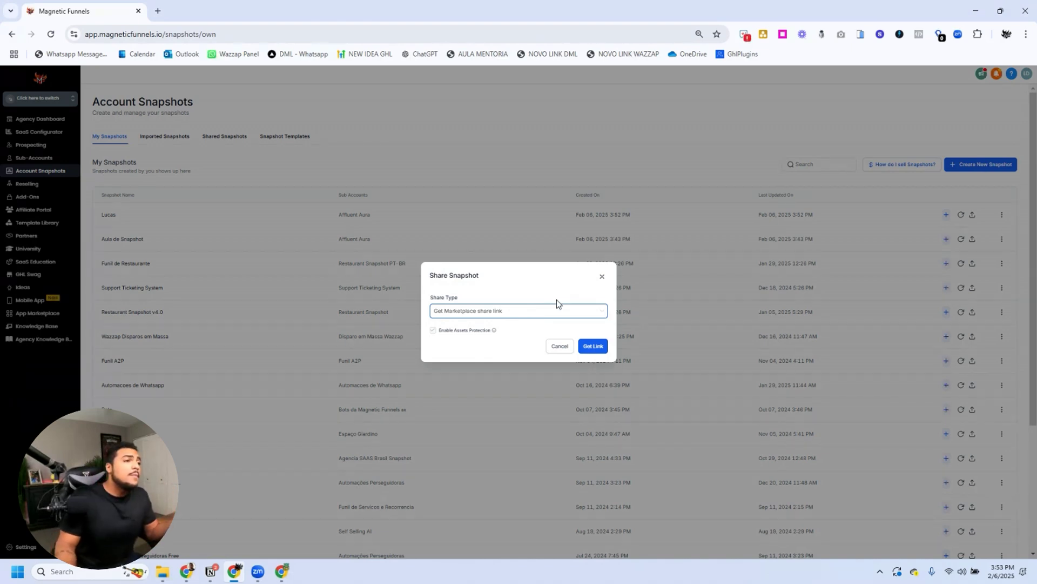
{"action": "key", "text": "Escape"}
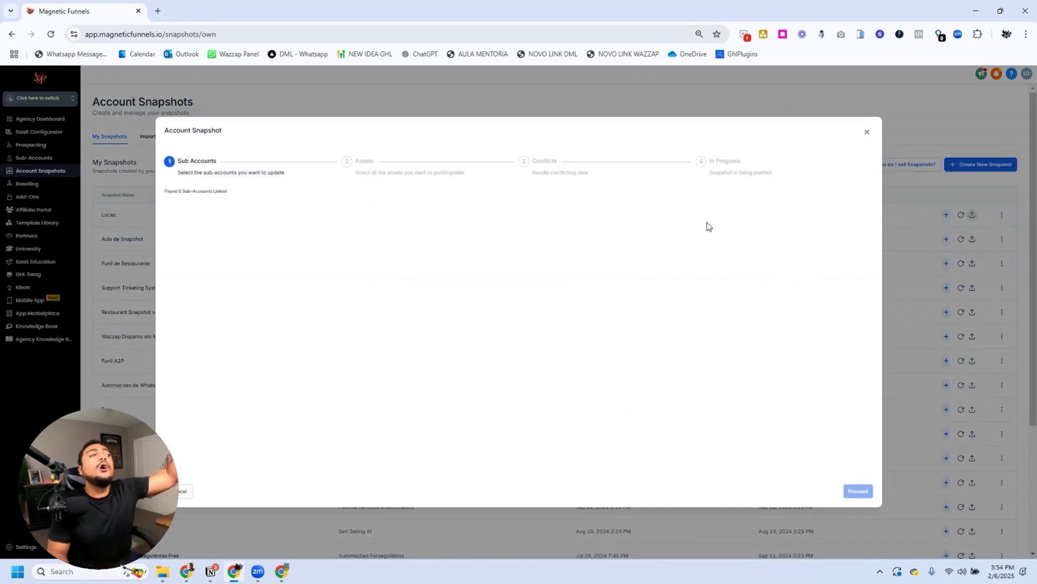
Close the empty update dialog and move to the second page of snapshots.
{"action": "left_click", "coordinate": [867, 133]}
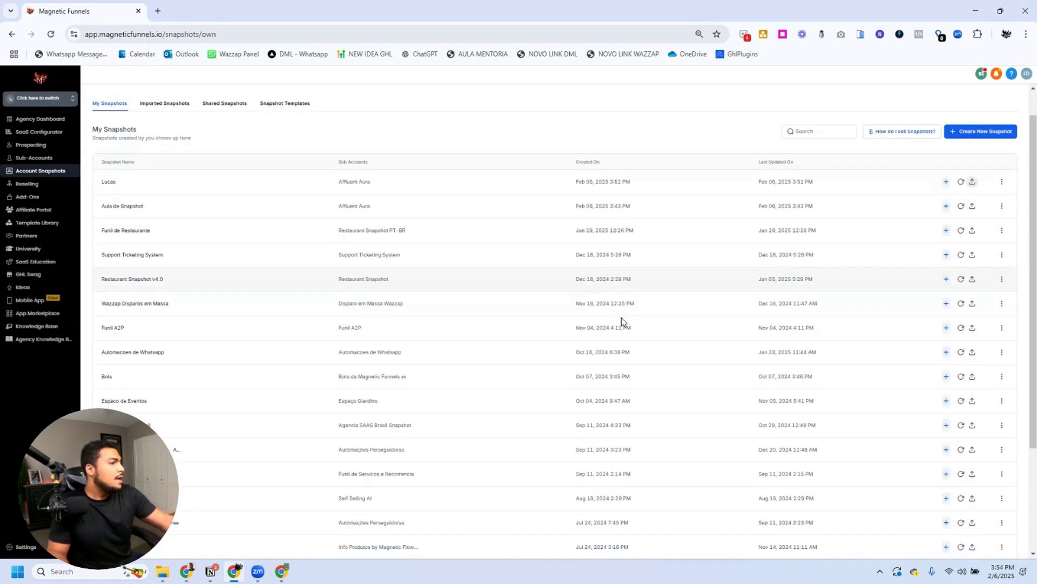
{"action": "scroll", "coordinate": [622, 316], "scroll_direction": "down", "scroll_amount": 4}
{"action": "left_click", "coordinate": [935, 525]}
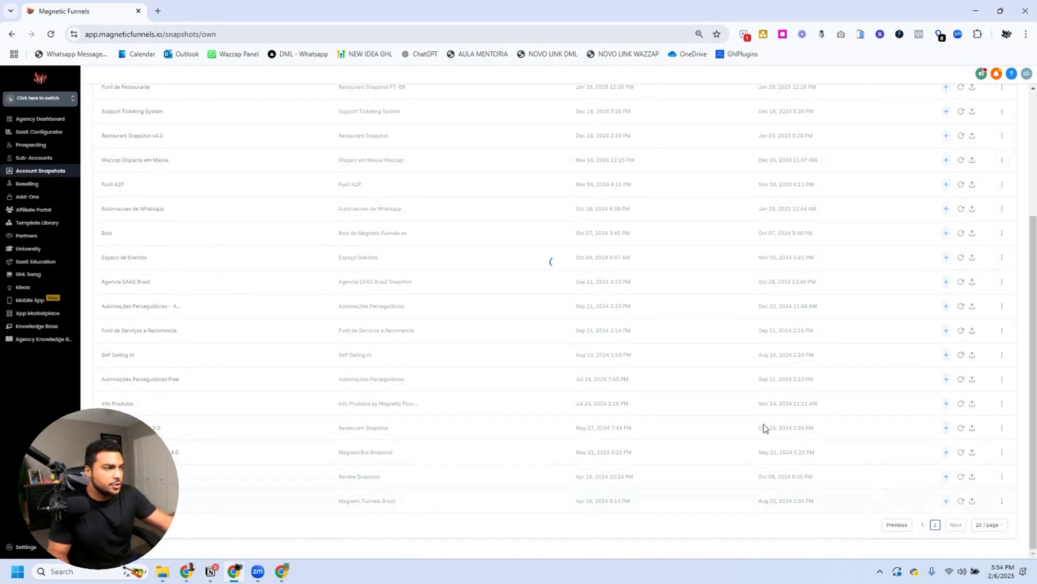
Bring up Push Update for FUNNEL TEMPLATES [BONUS] and select all linked sub-accounts.
{"action": "left_click", "coordinate": [972, 216]}
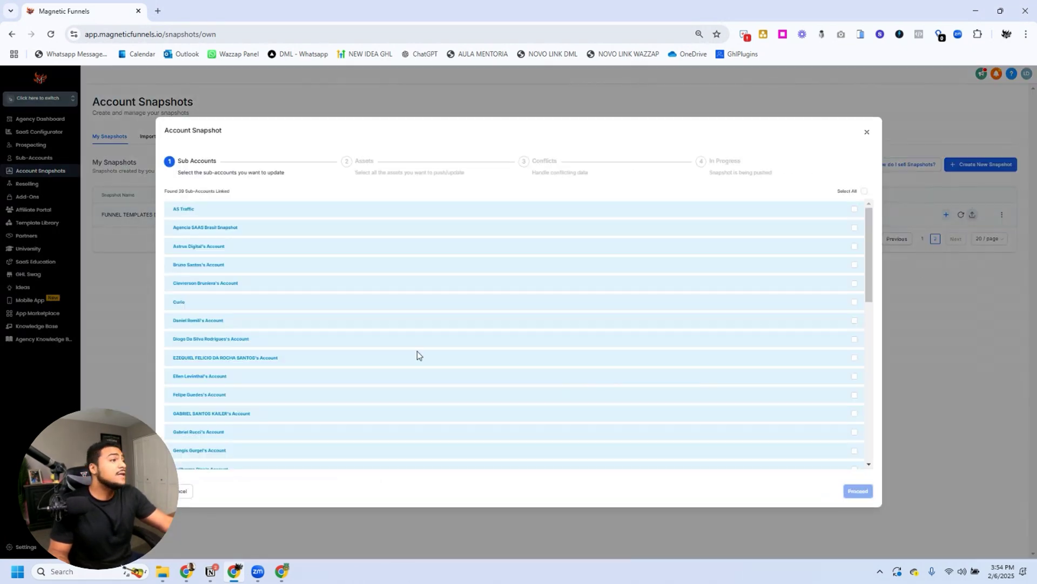
{"action": "scroll", "coordinate": [469, 279], "scroll_direction": "down", "scroll_amount": 10}
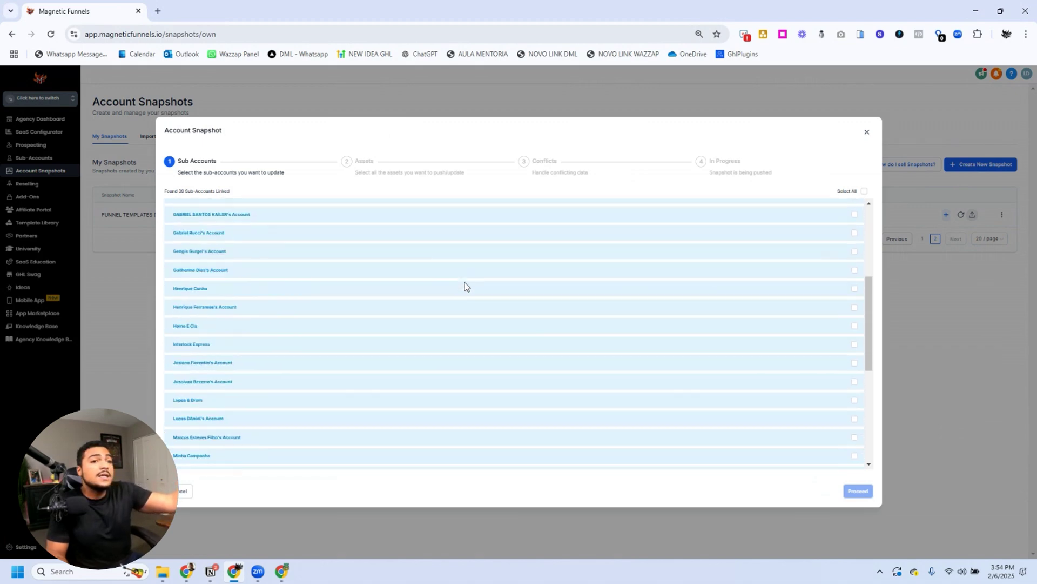
{"action": "scroll", "coordinate": [465, 286], "scroll_direction": "up", "scroll_amount": 10}
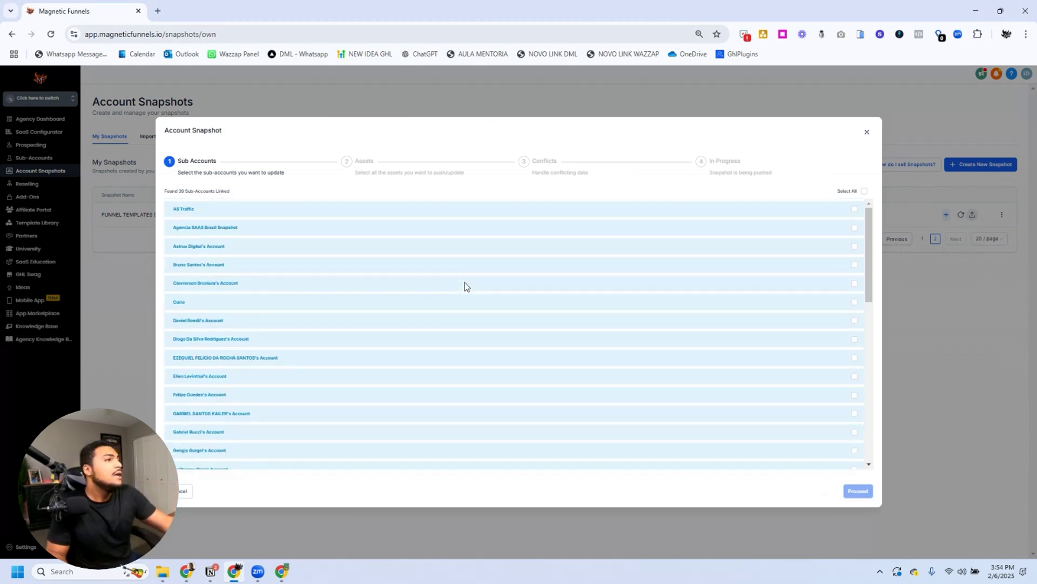
{"action": "left_click", "coordinate": [865, 190]}
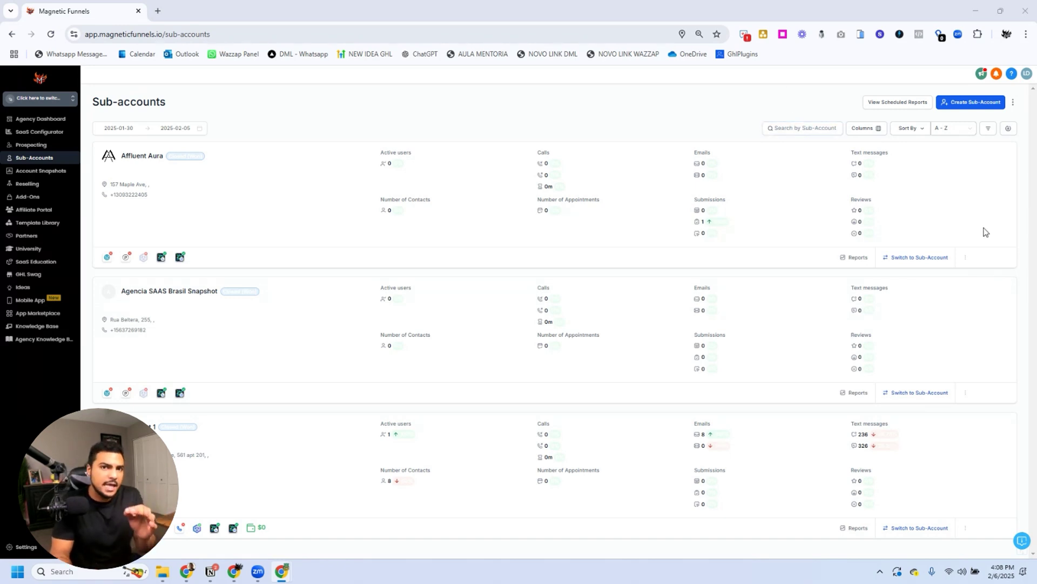
Return to the snapshots list and start a new sub-account from Lucas with manual details.
{"action": "left_click", "coordinate": [41, 171]}
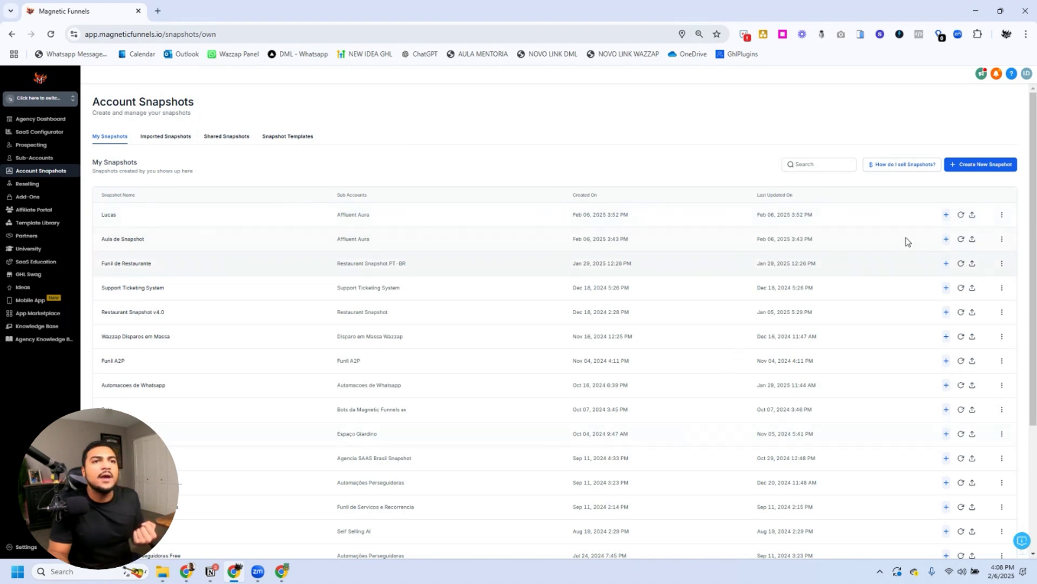
{"action": "left_click", "coordinate": [946, 215]}
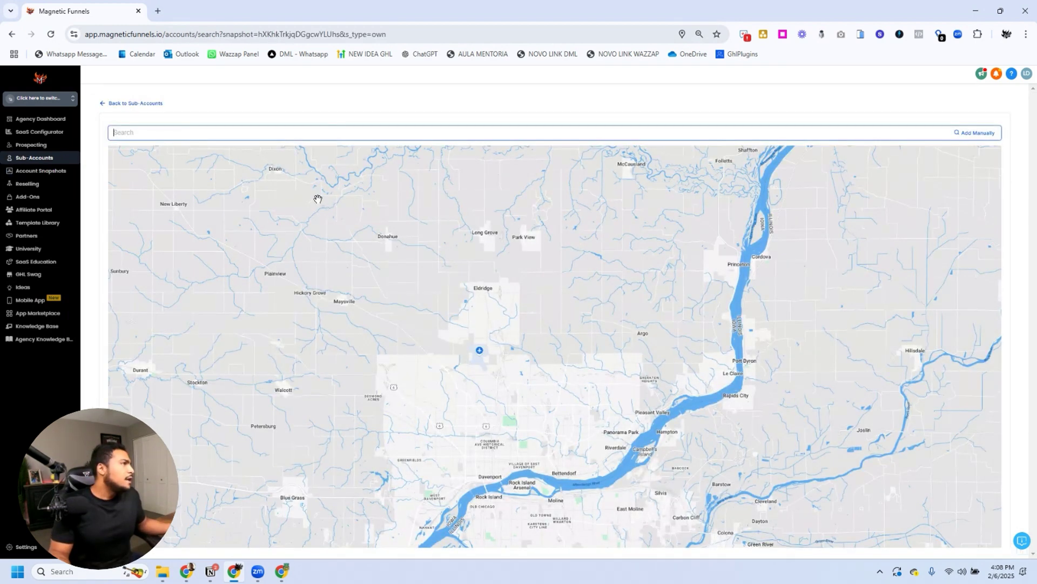
{"action": "left_click", "coordinate": [982, 136]}
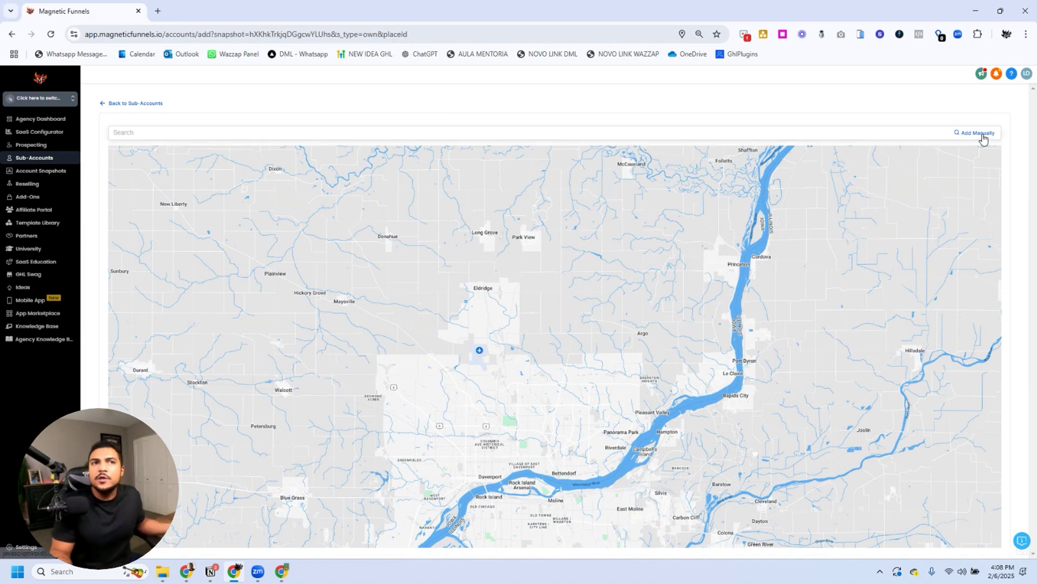
Try the State field, then leave the form and return to the Sub-Accounts list.
{"action": "left_click", "coordinate": [592, 401]}
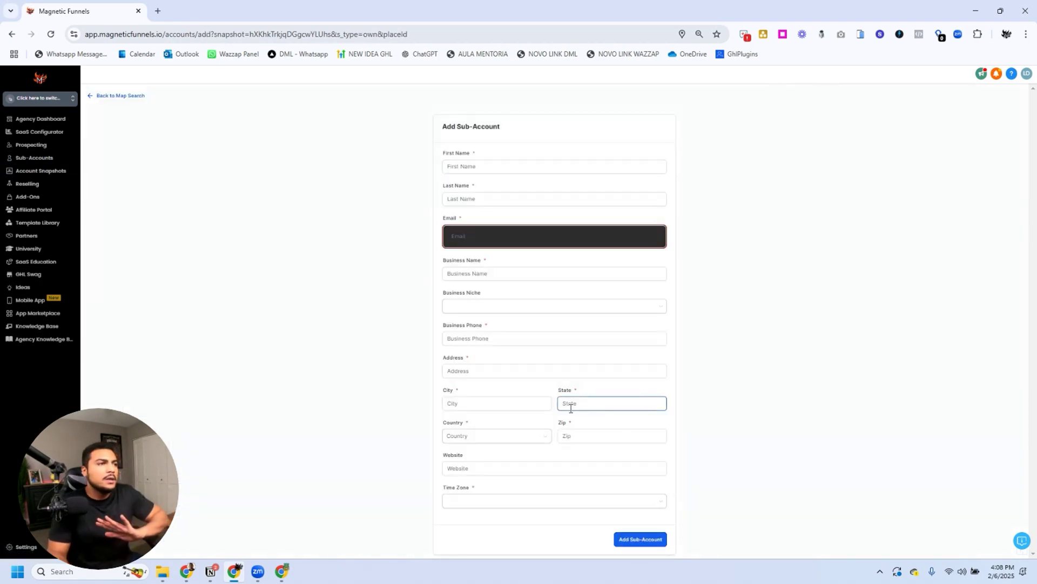
{"action": "left_click", "coordinate": [615, 361]}
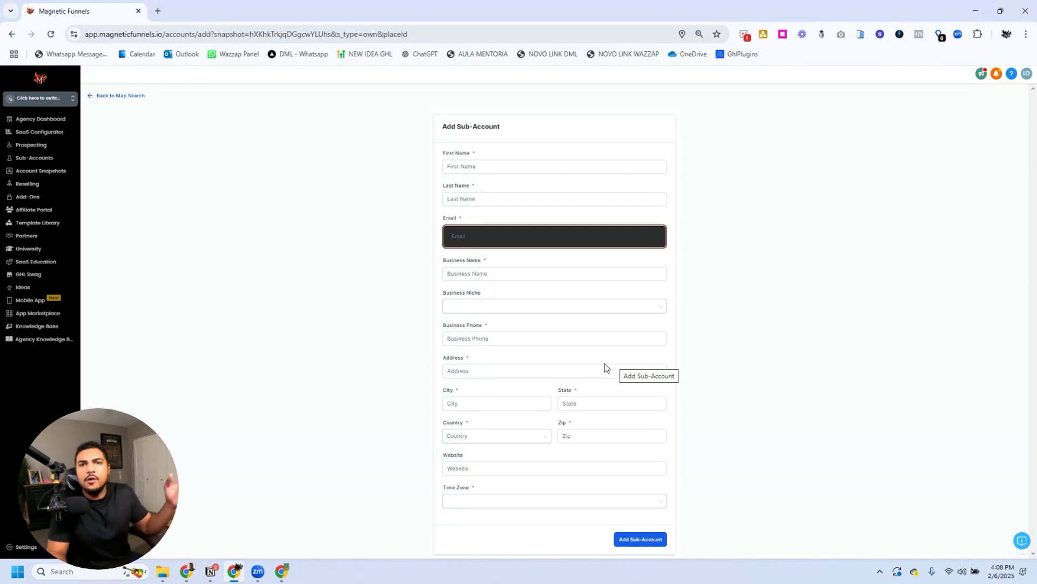
{"action": "left_click", "coordinate": [108, 95]}
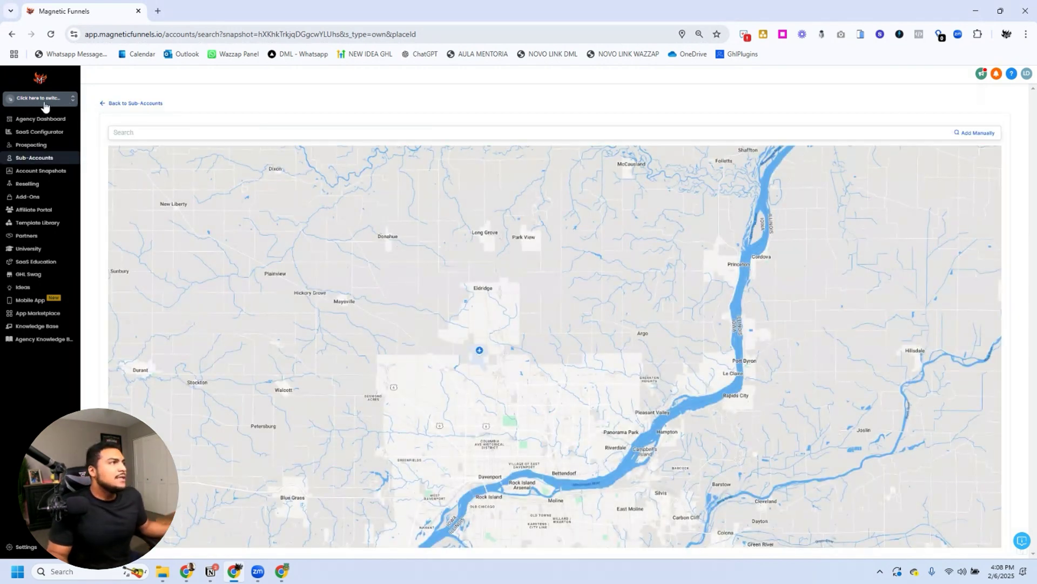
{"action": "left_click", "coordinate": [145, 104]}
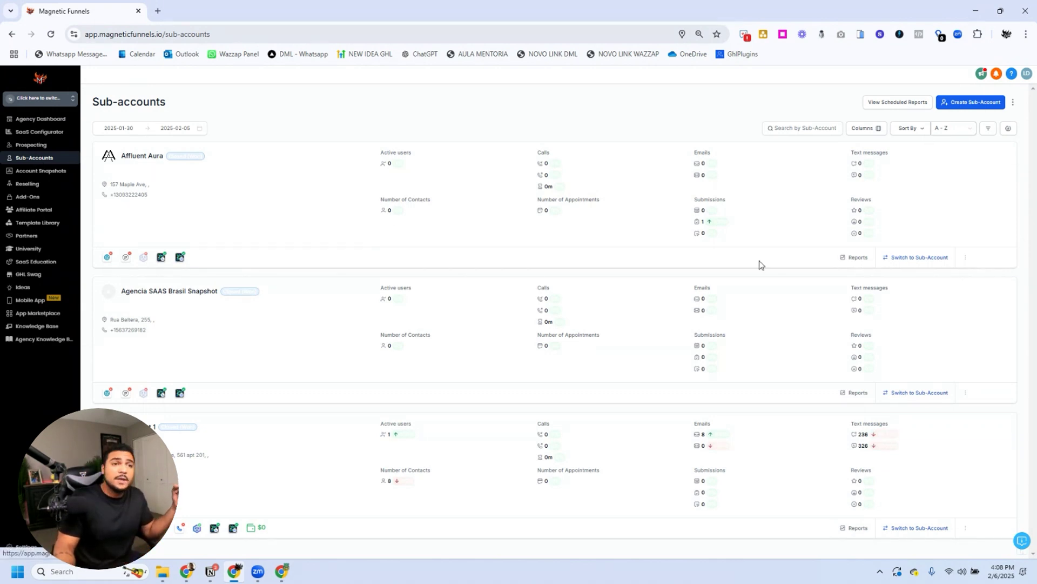
Go to Affluent Aura's Manage Client details and launch Load Snapshot from Actions.
{"action": "left_click", "coordinate": [785, 126]}
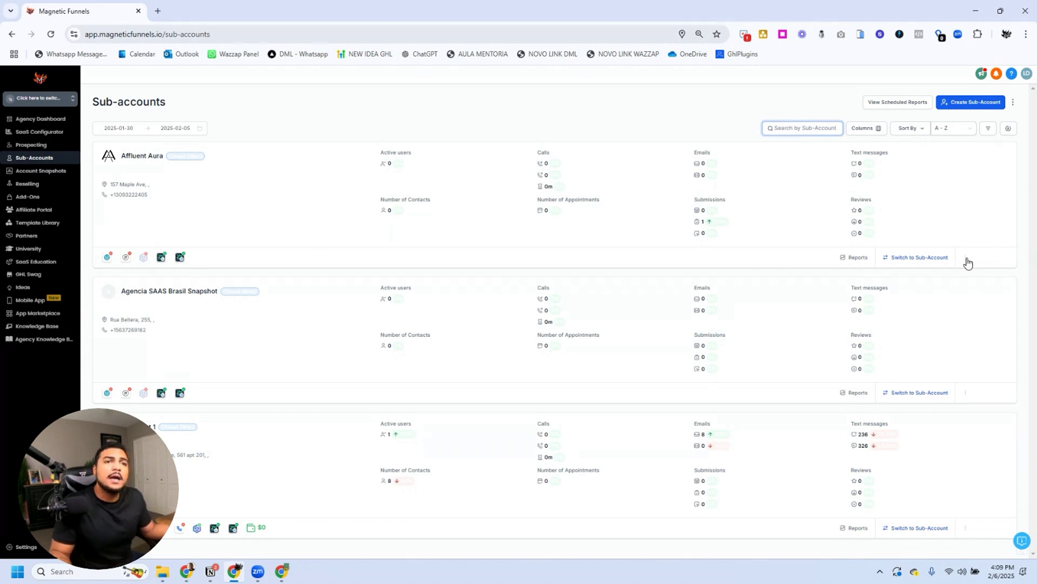
{"action": "left_click", "coordinate": [966, 260]}
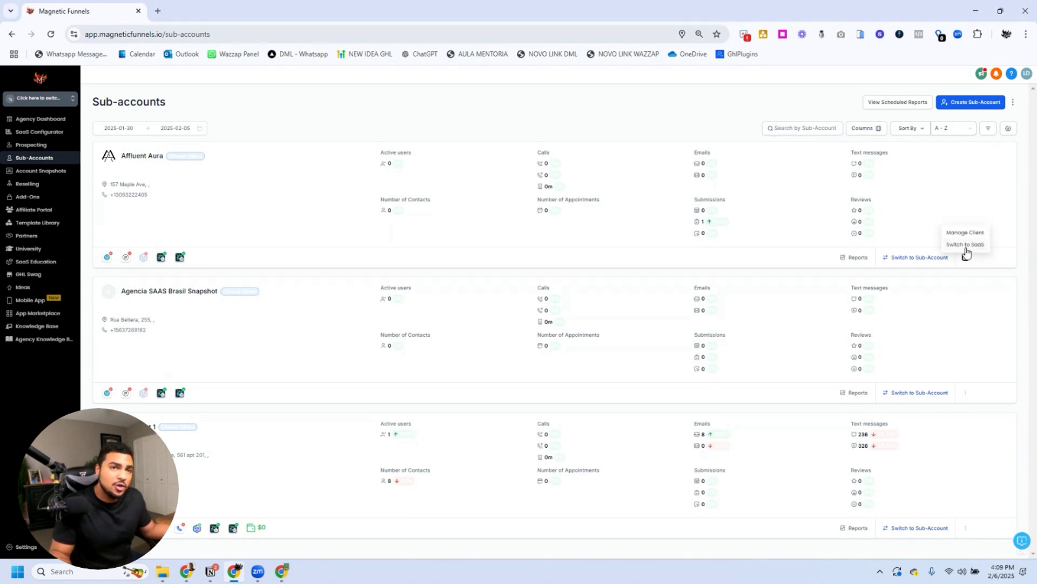
{"action": "left_click", "coordinate": [964, 234]}
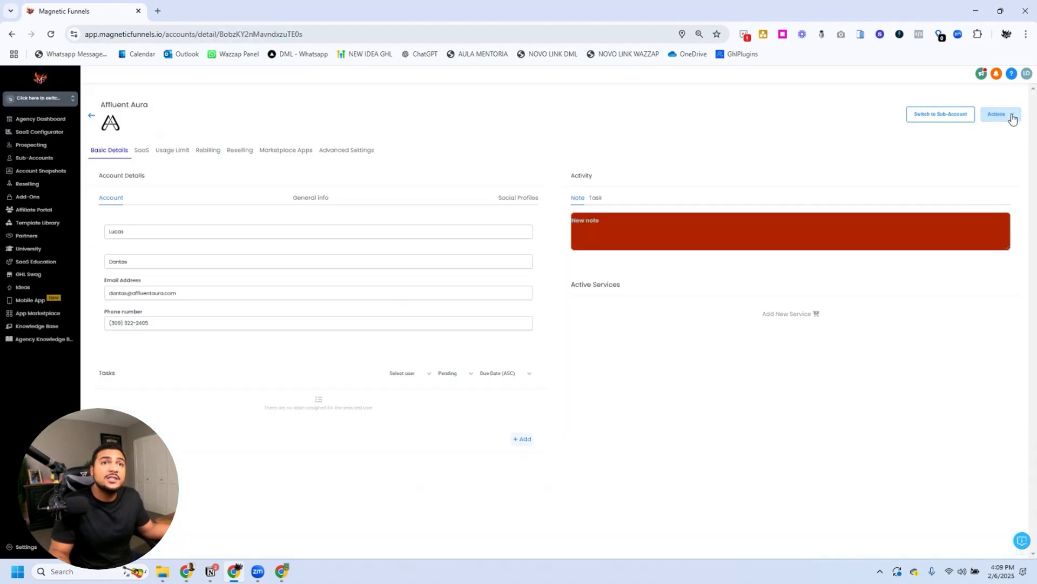
{"action": "left_click", "coordinate": [1013, 119]}
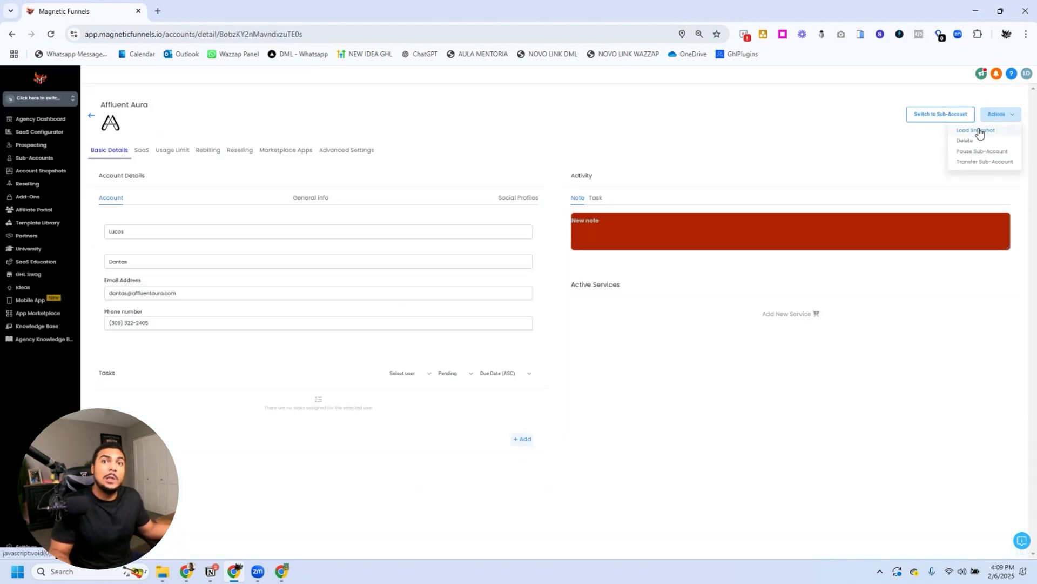
{"action": "left_click", "coordinate": [978, 131]}
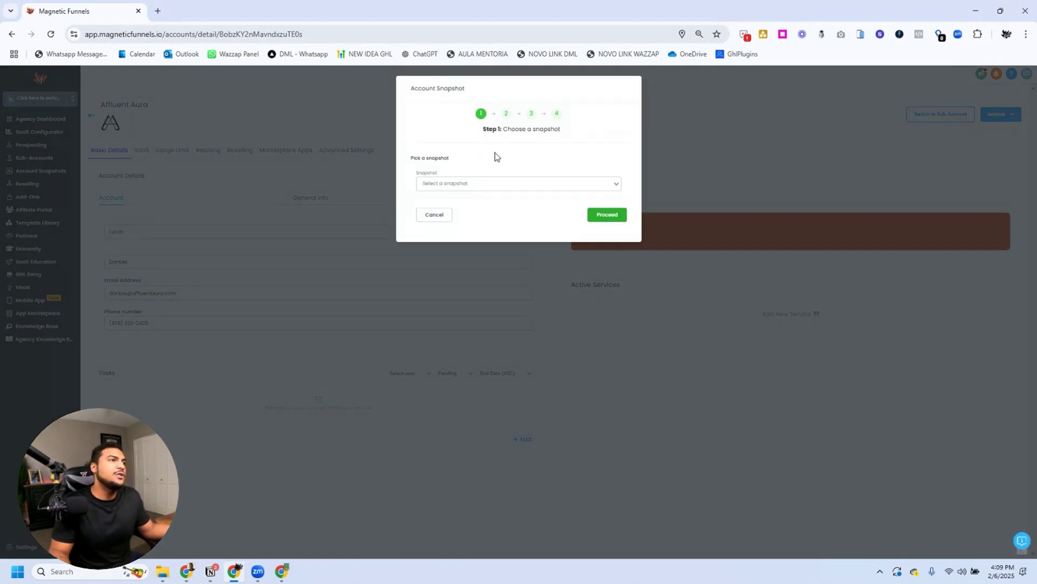
Pick 'Own - Funil A2P' from the Step 1 snapshot dropdown.
{"action": "left_click", "coordinate": [486, 182]}
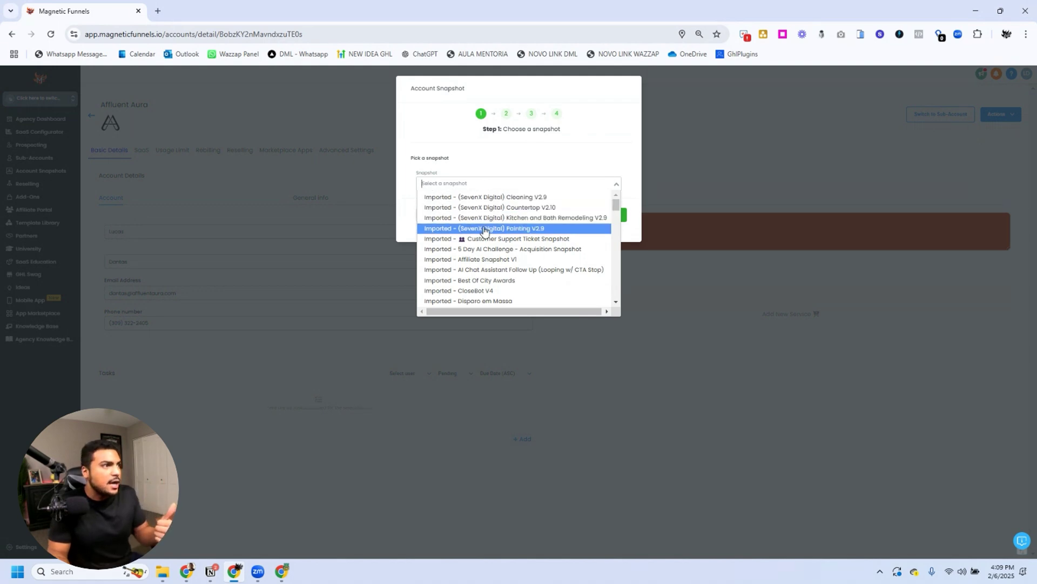
{"action": "scroll", "coordinate": [485, 232], "scroll_direction": "down", "scroll_amount": 4}
{"action": "scroll", "coordinate": [484, 233], "scroll_direction": "down", "scroll_amount": 1}
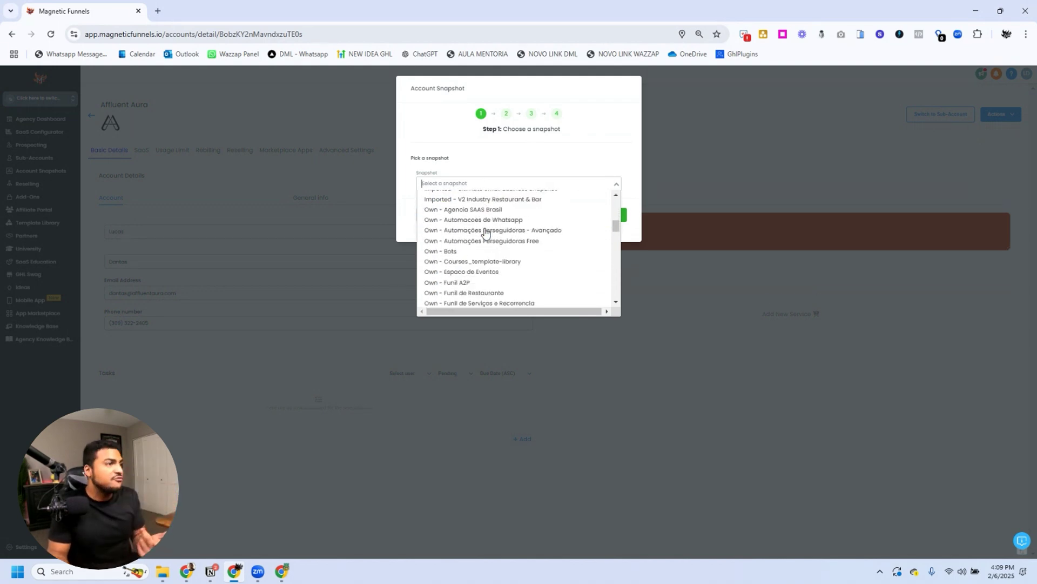
{"action": "scroll", "coordinate": [500, 264], "scroll_direction": "down", "scroll_amount": 6}
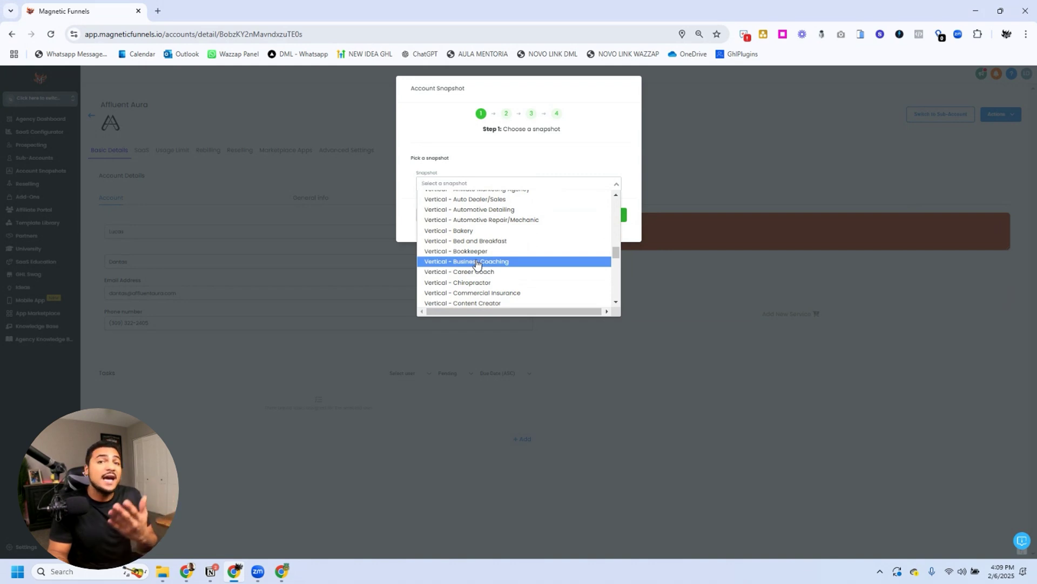
{"action": "scroll", "coordinate": [476, 264], "scroll_direction": "up", "scroll_amount": 1}
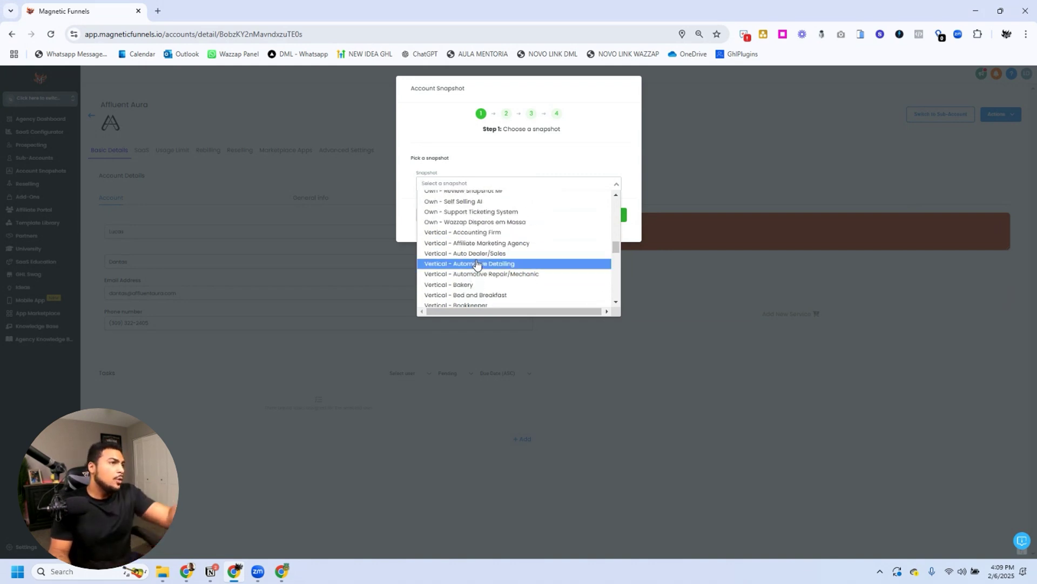
{"action": "scroll", "coordinate": [478, 263], "scroll_direction": "up", "scroll_amount": 3}
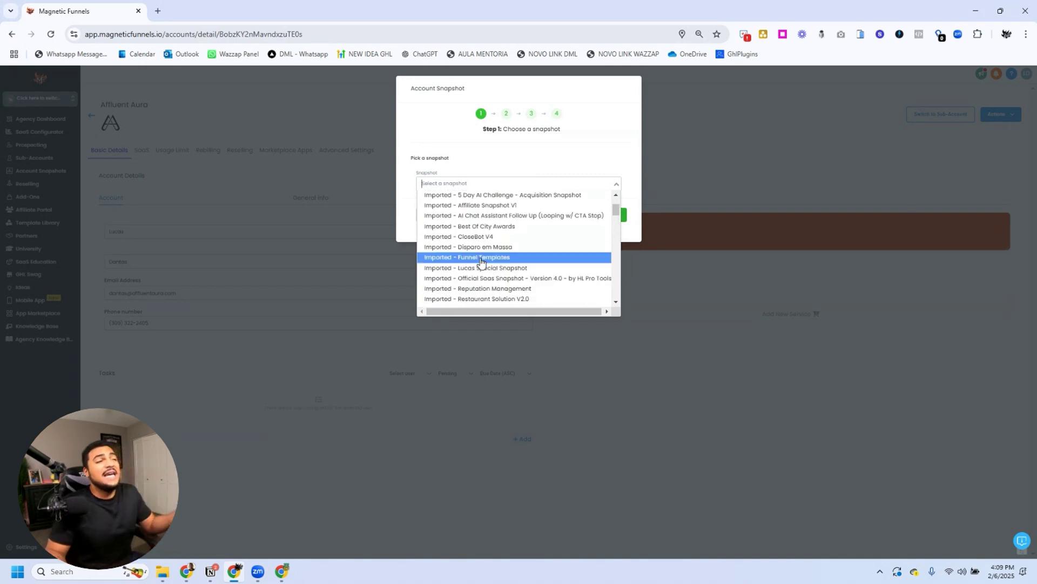
{"action": "scroll", "coordinate": [481, 262], "scroll_direction": "down", "scroll_amount": 2}
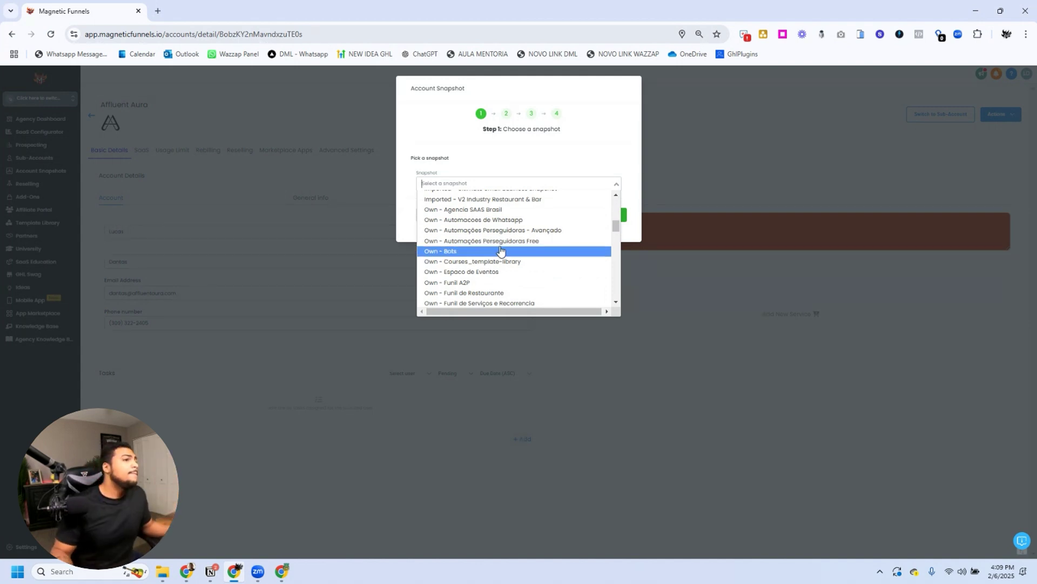
{"action": "left_click", "coordinate": [454, 284]}
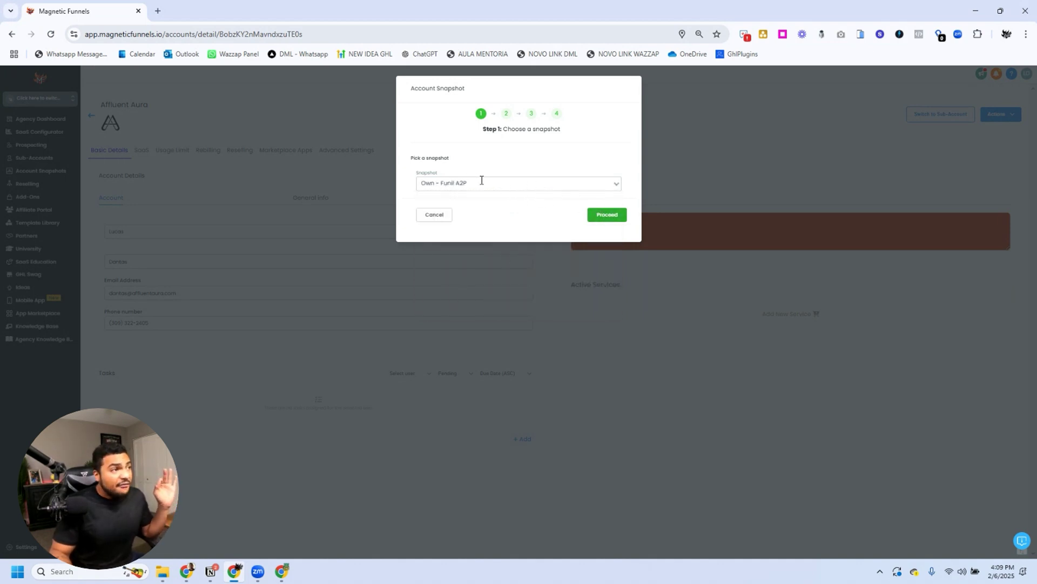
Proceed to asset selection and expand the custom fields, values, dashboards, forms, funnels and workflow sections.
{"action": "left_click", "coordinate": [607, 215]}
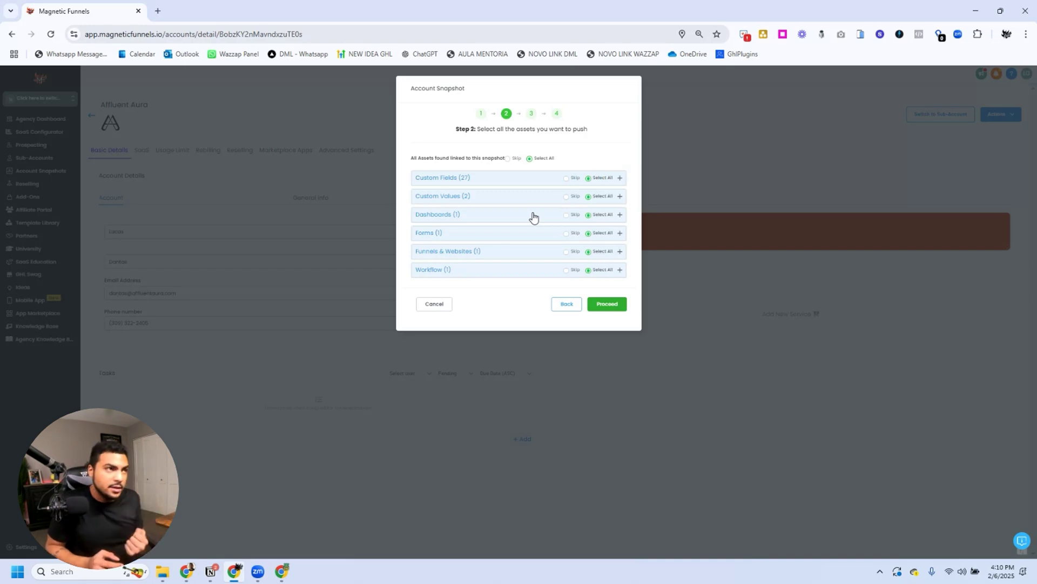
{"action": "left_click", "coordinate": [620, 178]}
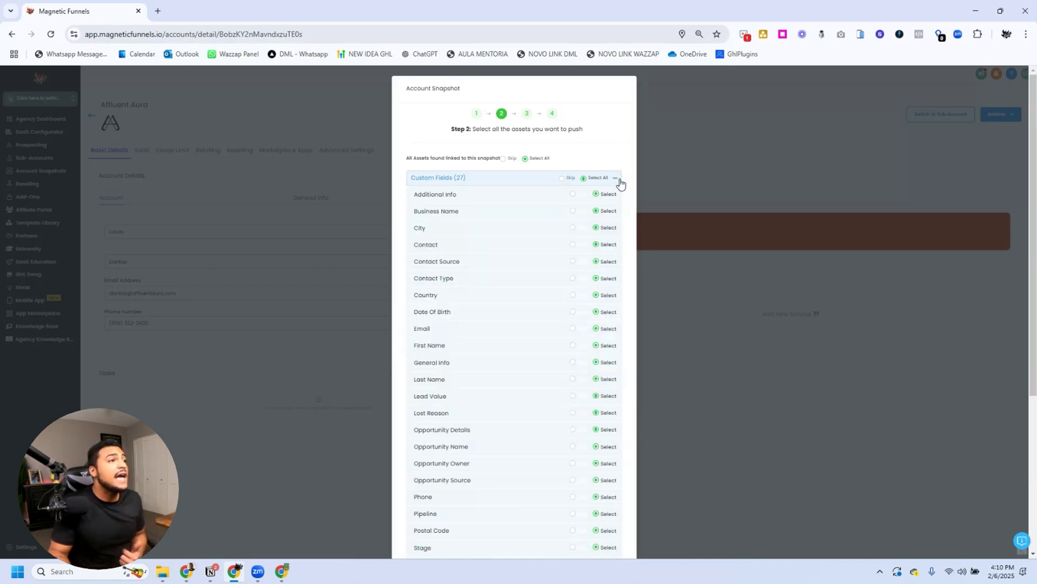
{"action": "scroll", "coordinate": [599, 216], "scroll_direction": "down", "scroll_amount": 3}
{"action": "scroll", "coordinate": [572, 214], "scroll_direction": "up", "scroll_amount": 4}
{"action": "scroll", "coordinate": [575, 221], "scroll_direction": "down", "scroll_amount": 5}
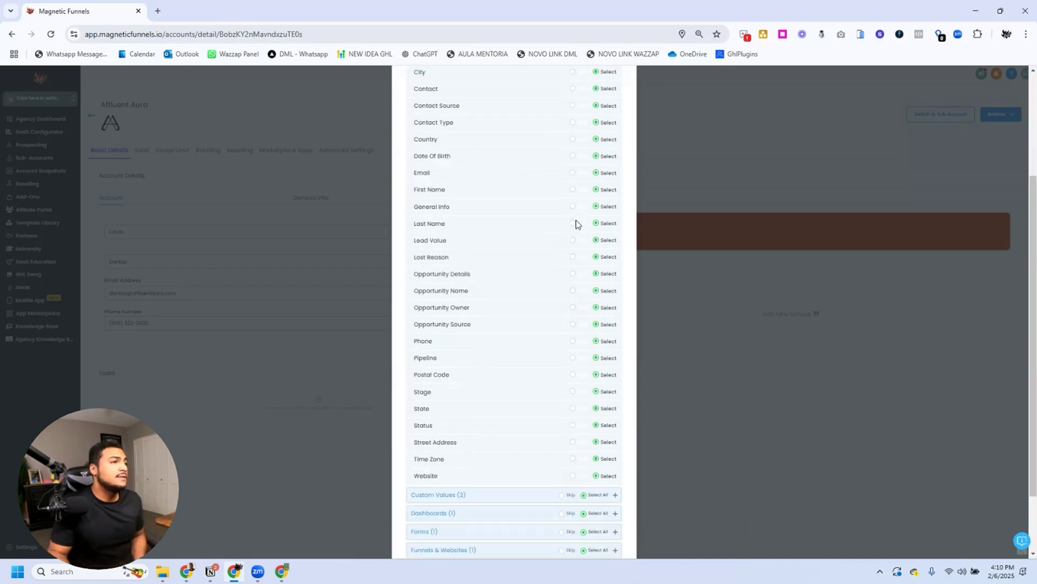
{"action": "left_click", "coordinate": [616, 414]}
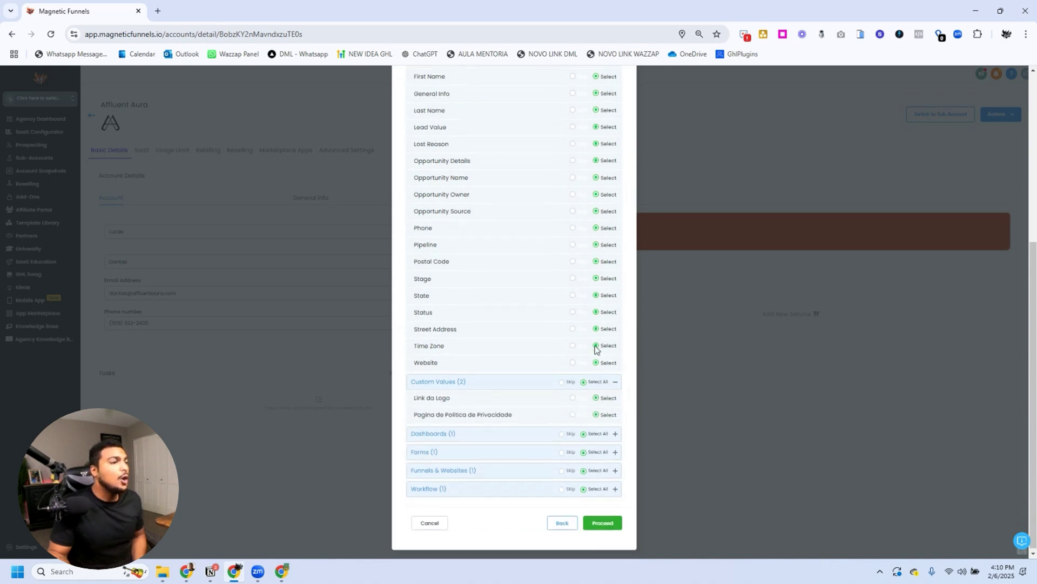
{"action": "left_click", "coordinate": [616, 432]}
{"action": "scroll", "coordinate": [576, 400], "scroll_direction": "down", "scroll_amount": 1}
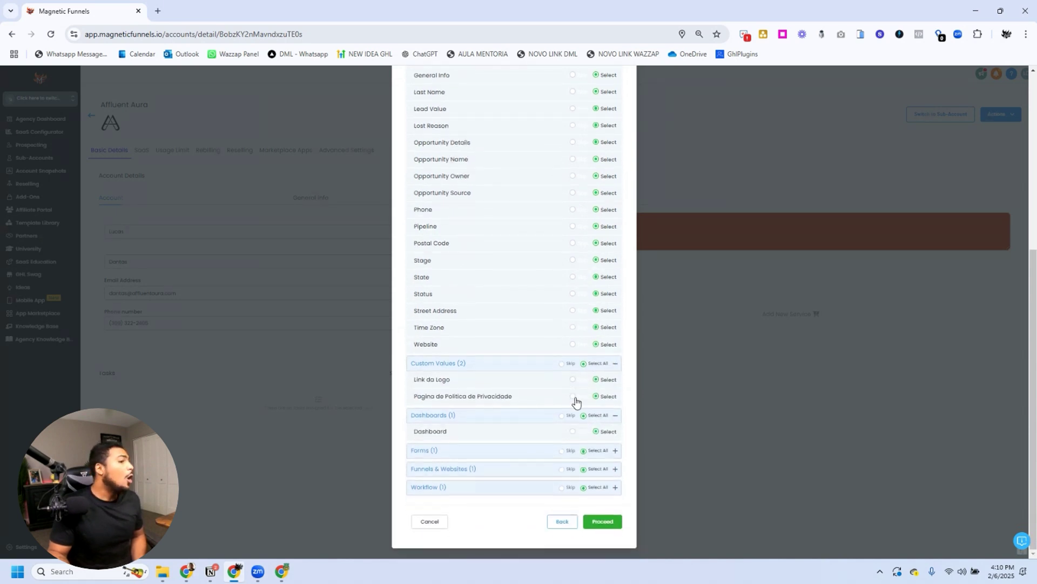
{"action": "left_click", "coordinate": [615, 451]}
{"action": "left_click", "coordinate": [615, 485]}
{"action": "scroll", "coordinate": [594, 475], "scroll_direction": "down", "scroll_amount": 2}
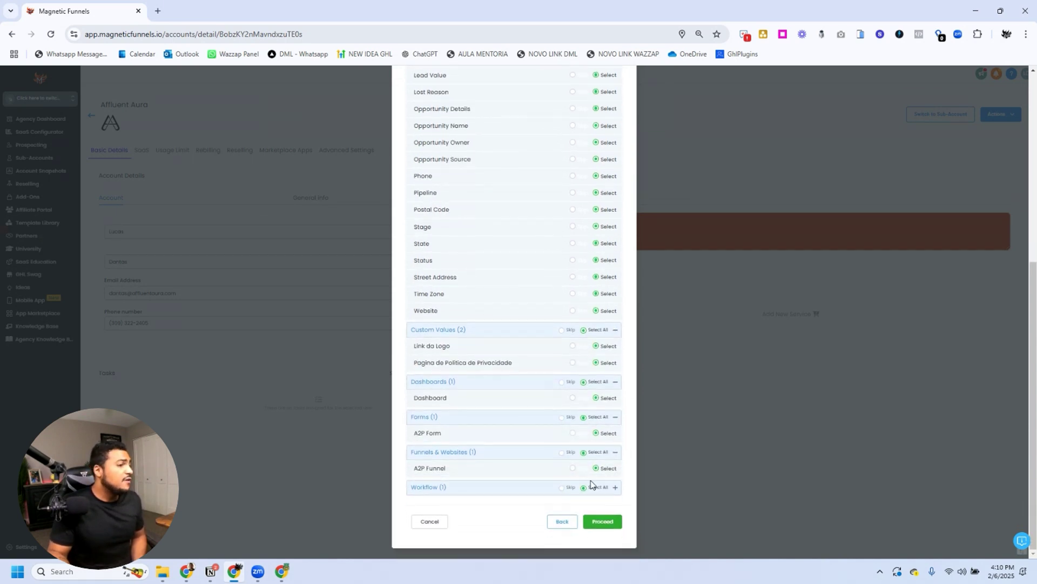
{"action": "left_click", "coordinate": [616, 487]}
{"action": "scroll", "coordinate": [578, 346], "scroll_direction": "up", "scroll_amount": 10}
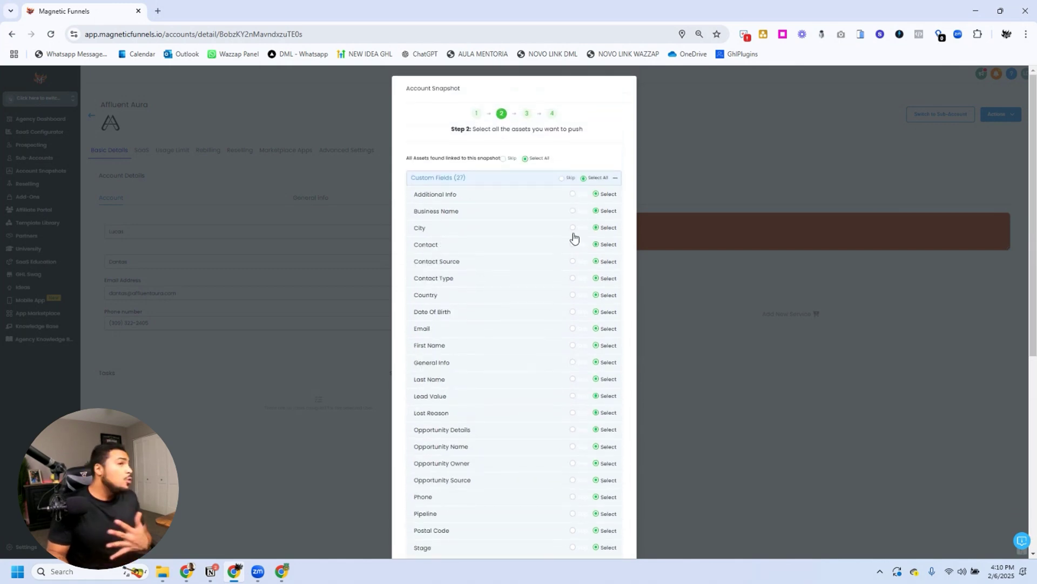
Set Skip on custom fields, custom values, the dashboard, A2P Form and A2P Funnel.
{"action": "left_click", "coordinate": [561, 179]}
{"action": "left_click", "coordinate": [615, 178]}
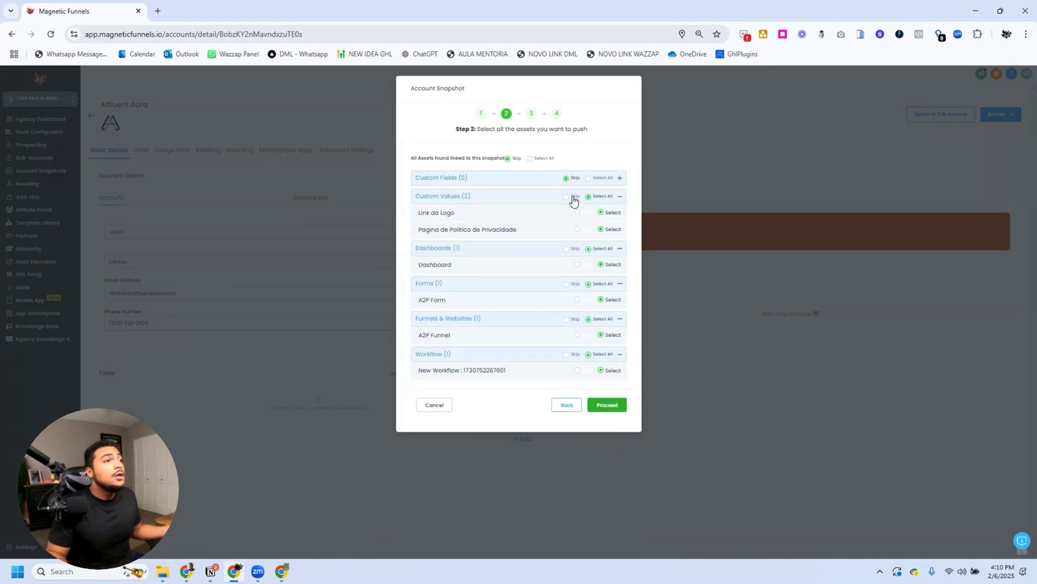
{"action": "left_click", "coordinate": [566, 197]}
{"action": "left_click", "coordinate": [566, 248]}
{"action": "left_click", "coordinate": [567, 284]}
{"action": "left_click", "coordinate": [566, 318]}
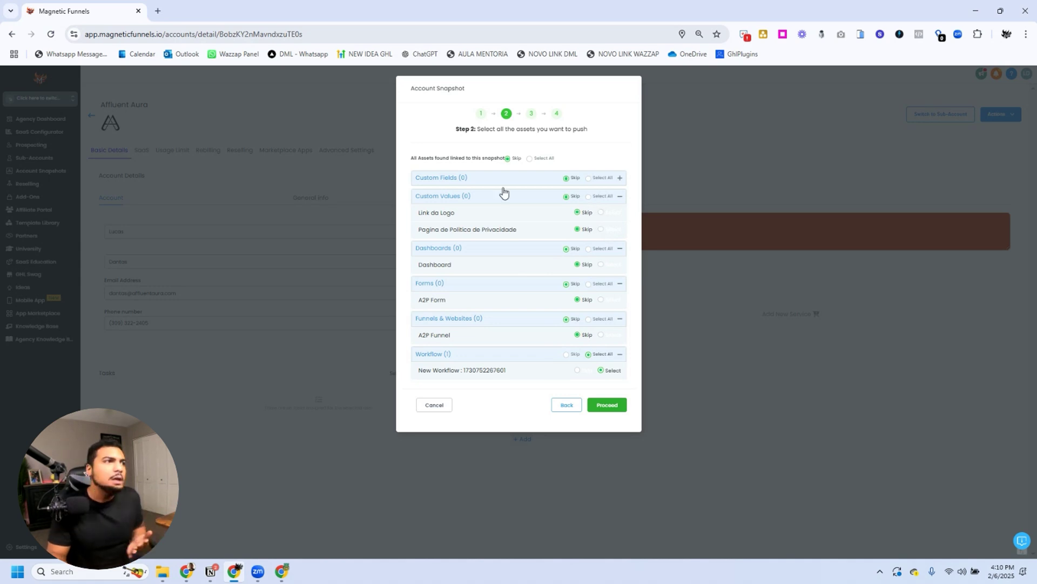
Restore Select All for the 27 custom fields and proceed to the conflict check.
{"action": "left_click", "coordinate": [619, 178]}
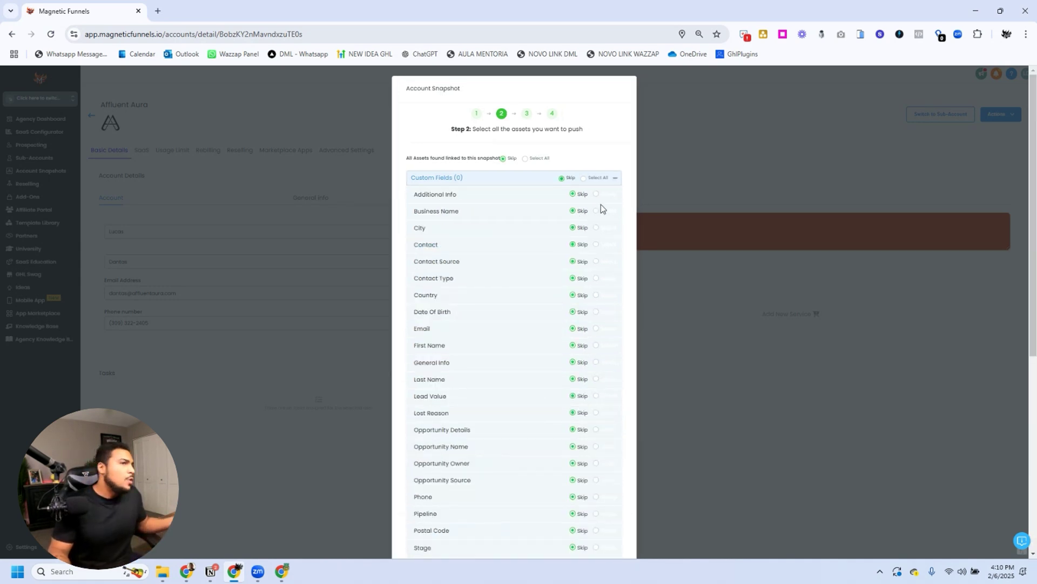
{"action": "left_click", "coordinate": [583, 179]}
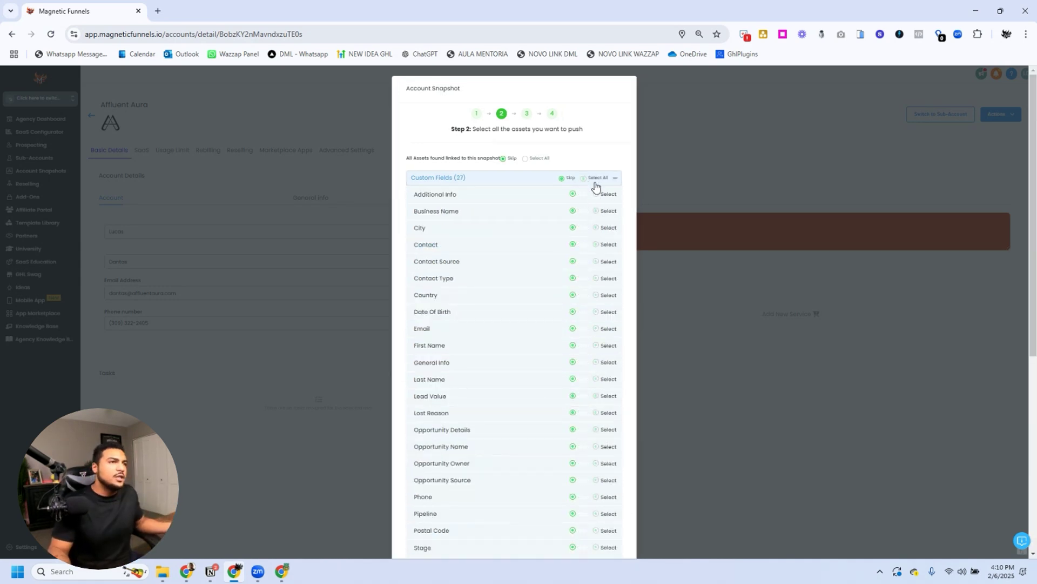
{"action": "left_click", "coordinate": [607, 405]}
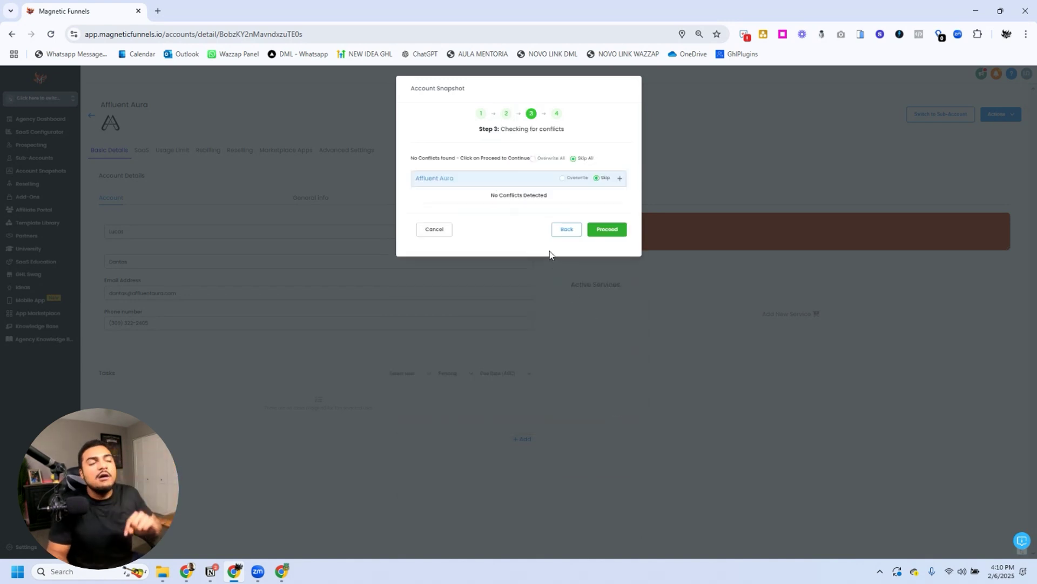
Highlight the 'No Conflicts Detected' message in Step 3 of the snapshot load.
{"action": "triple_click", "coordinate": [548, 196]}
{"action": "left_click", "coordinate": [559, 197]}
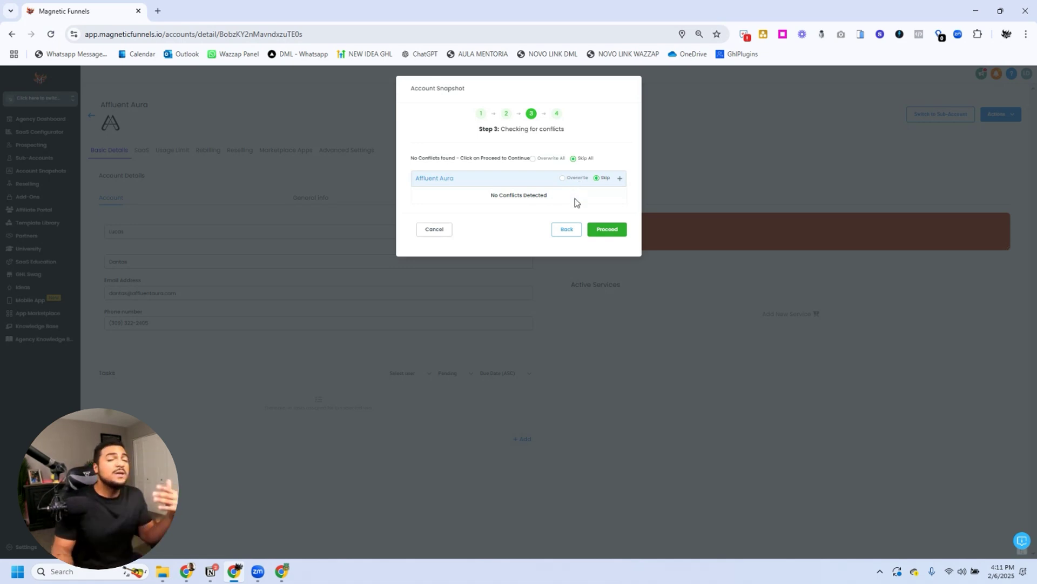
{"action": "double_click", "coordinate": [537, 196]}
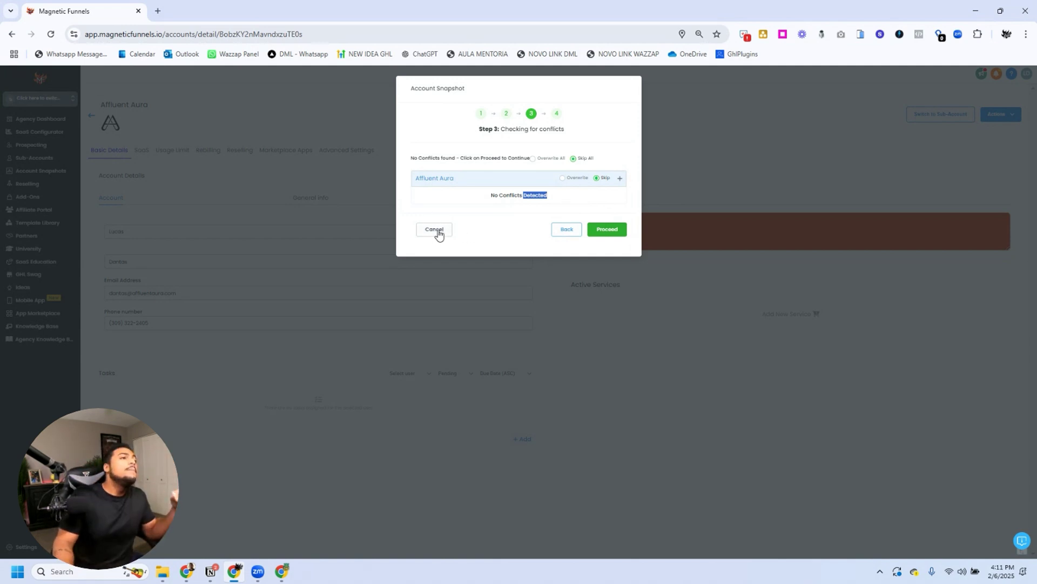
{"action": "left_click", "coordinate": [435, 230]}
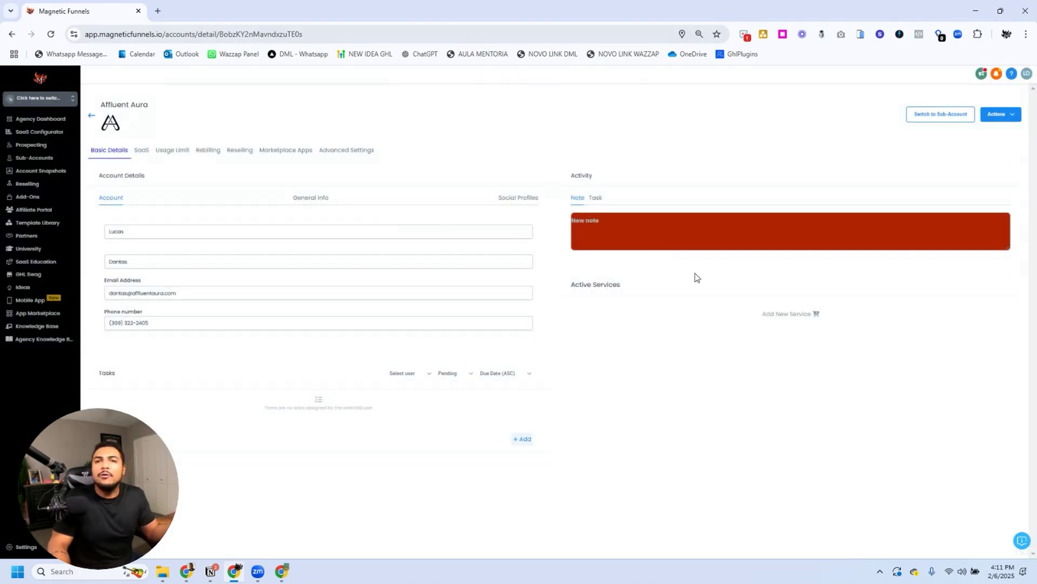